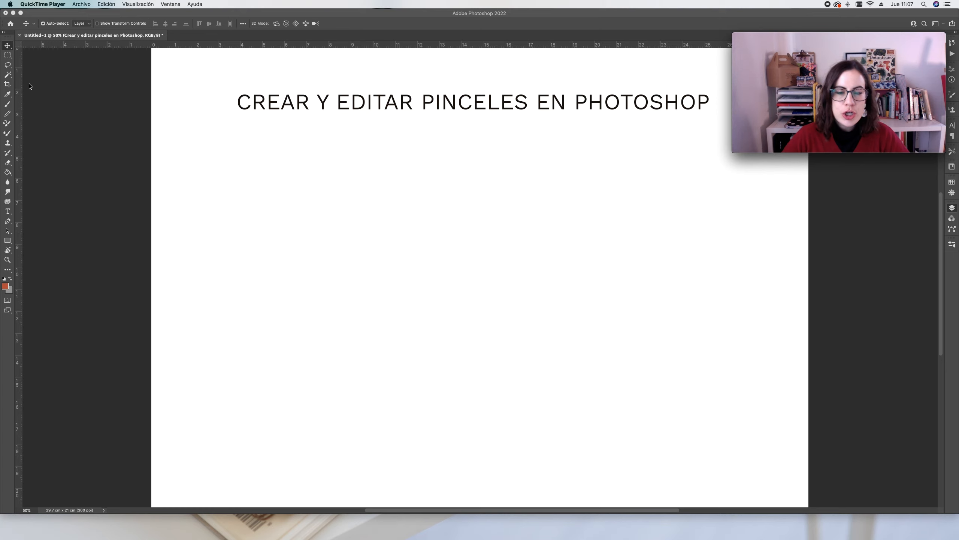
# - Create a new blank document of 1000 × 1000 pixels at 300 pixels/inch in RGB Color with a white background
pyautogui.click(81, 5)
pyautogui.click(80, 10)
pyautogui.click(80, 12)
pyautogui.click(59, 5)
pyautogui.click(61, 14)
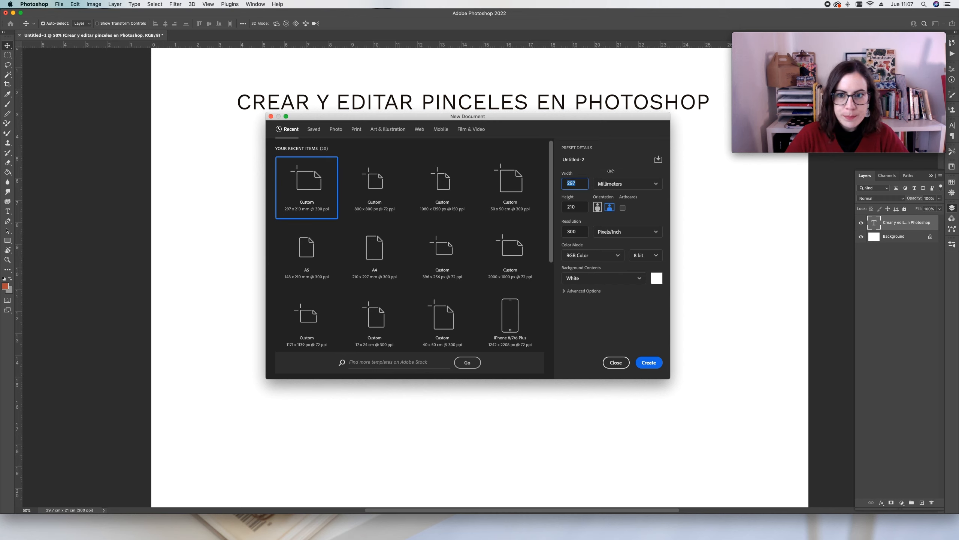
pyautogui.click(621, 184)
pyautogui.click(604, 198)
pyautogui.doubleClick(581, 185)
pyautogui.write('1000')
pyautogui.press('Tab')
pyautogui.press('Tab')
pyautogui.write('1000')
pyautogui.press('Tab')
pyautogui.press('Tab')
pyautogui.press('Tab')
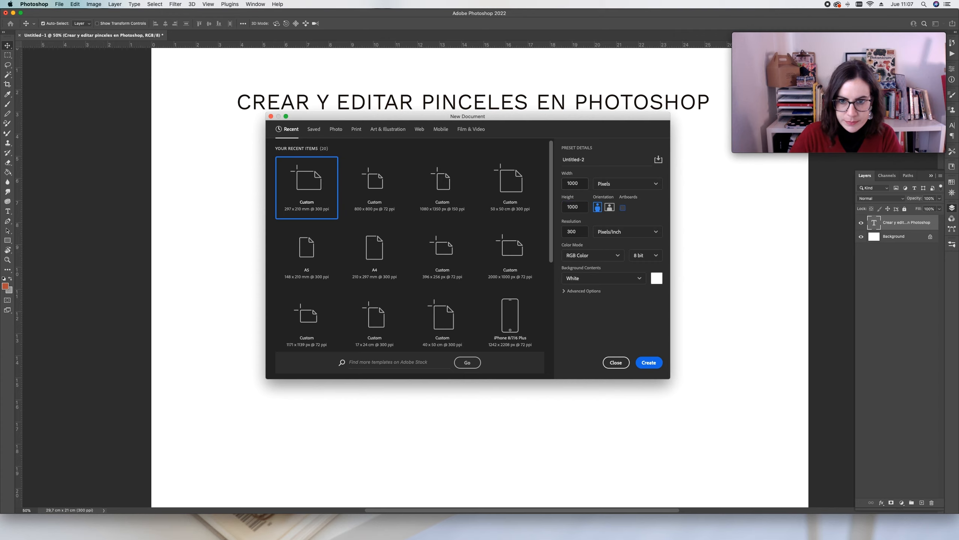
pyautogui.click(649, 362)
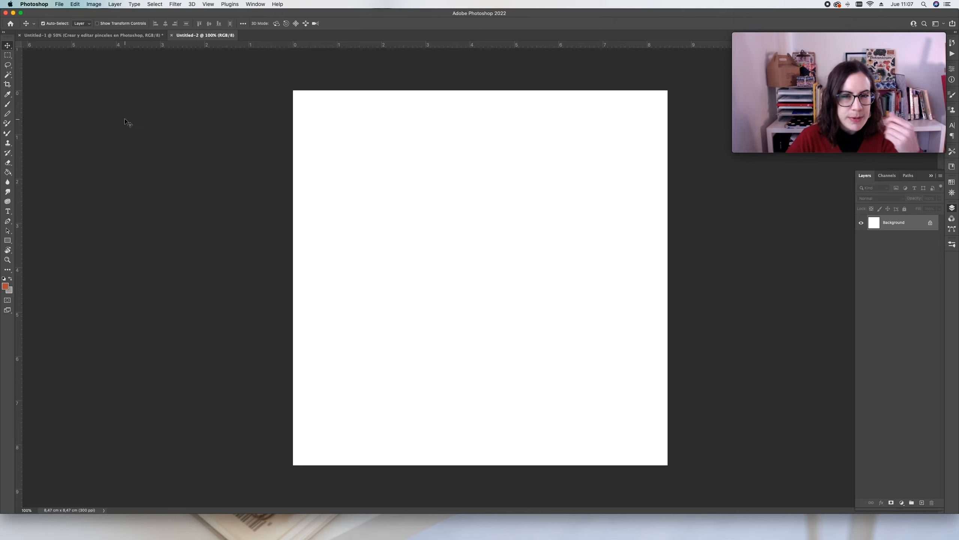
# - Choose the Brush tool and tidy the preset list so that only the General Brushes group is expanded
pyautogui.click(8, 103)
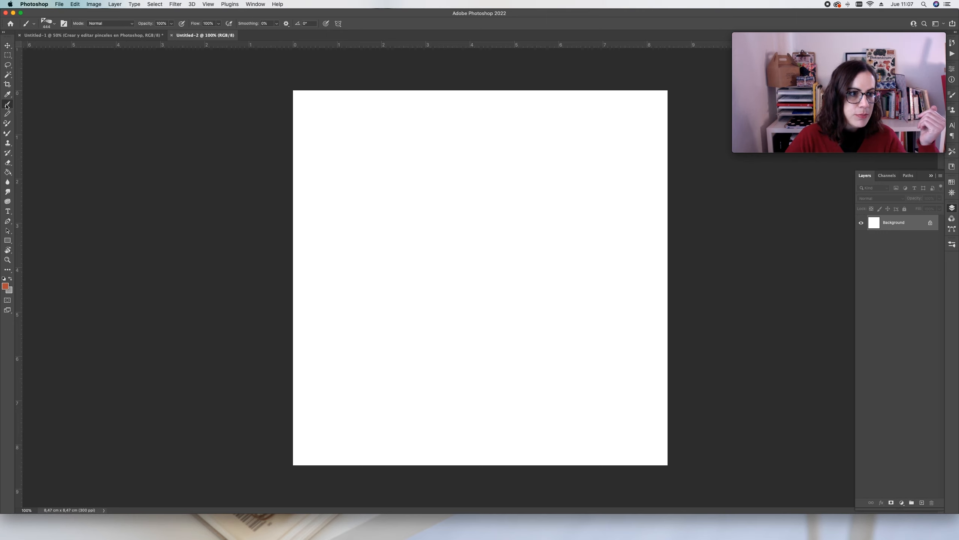
pyautogui.click(54, 24)
pyautogui.scroll(5, 47, 121)
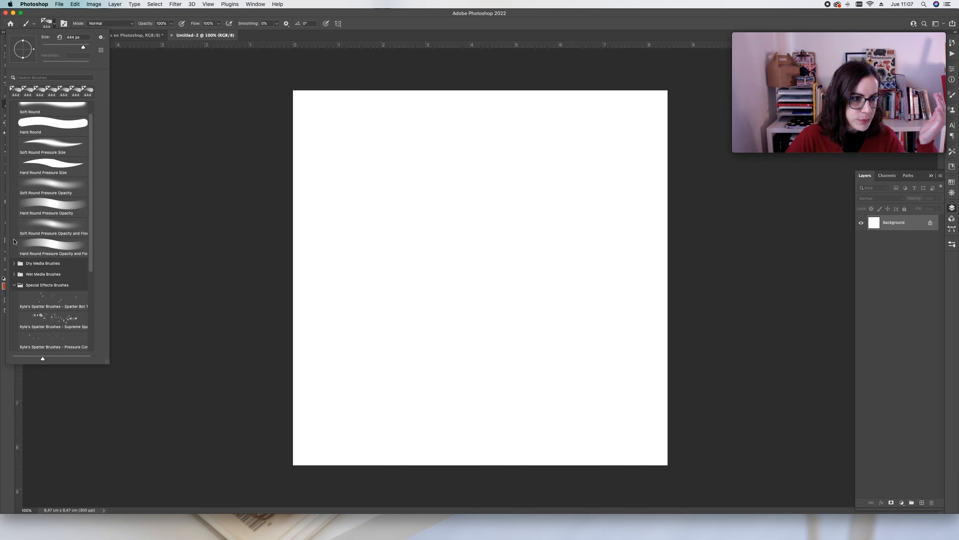
pyautogui.click(14, 286)
pyautogui.click(13, 107)
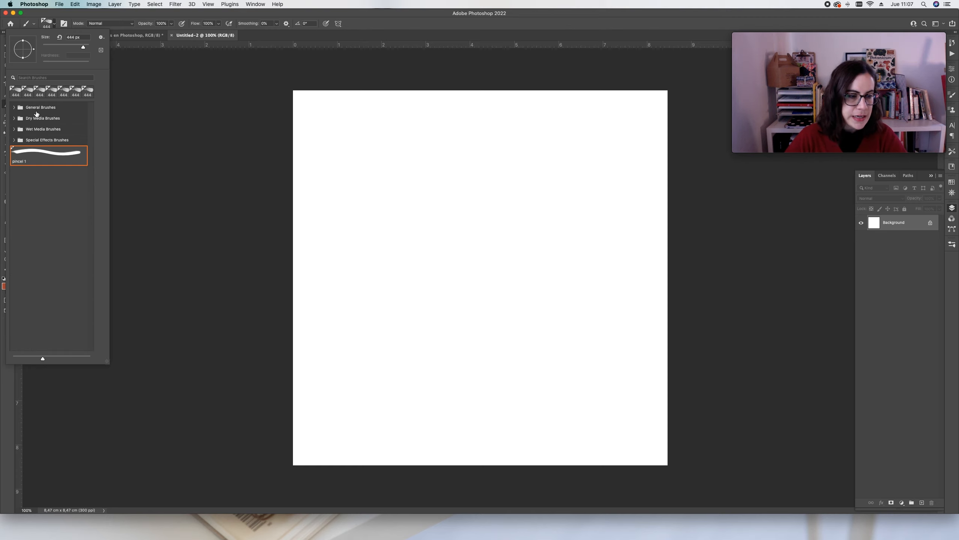
pyautogui.click(14, 108)
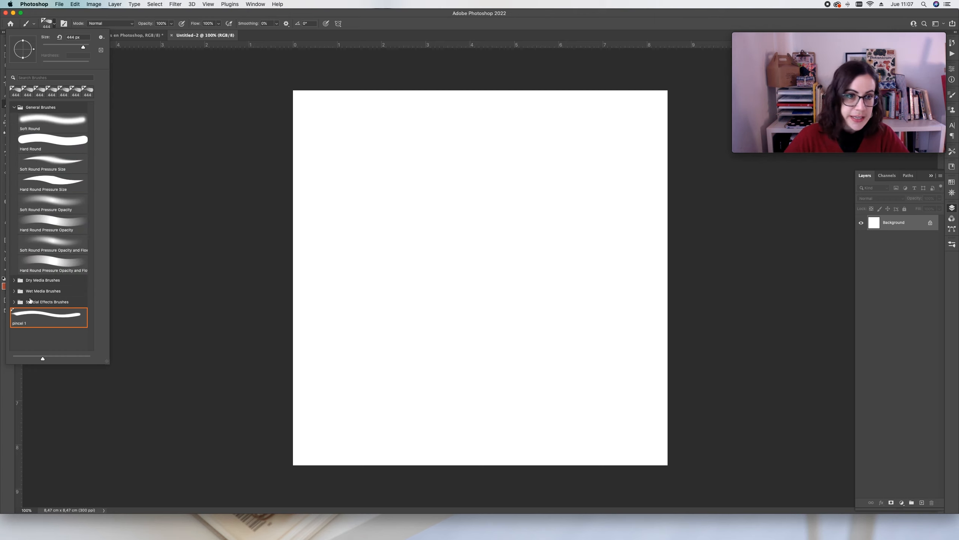
# - Show brush tips in the preset list and select the Hard Round brush
pyautogui.click(102, 37)
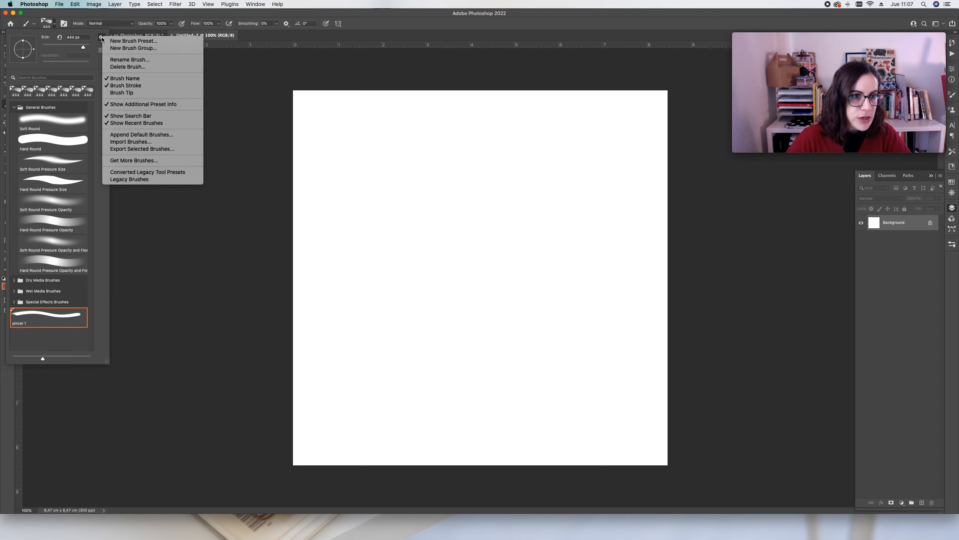
pyautogui.click(141, 95)
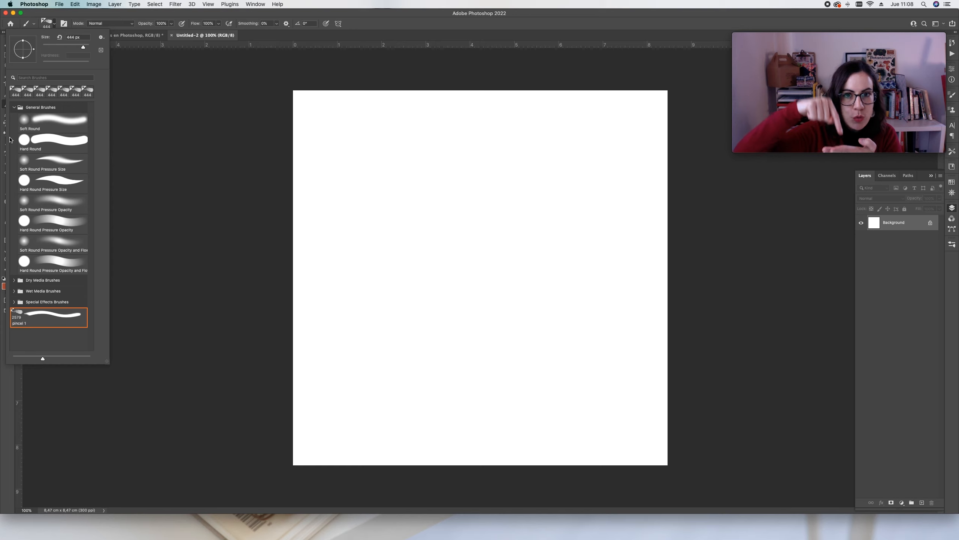
pyautogui.click(25, 140)
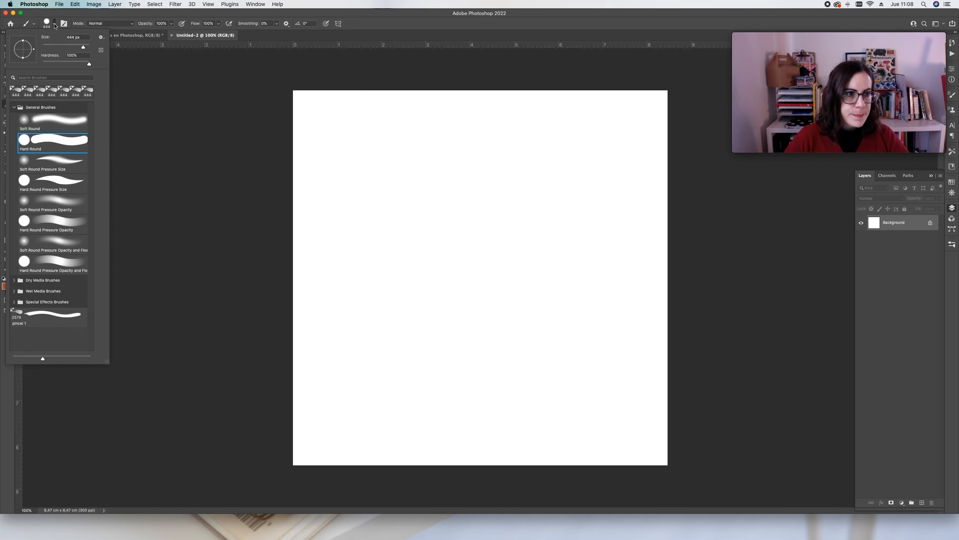
pyautogui.click(56, 25)
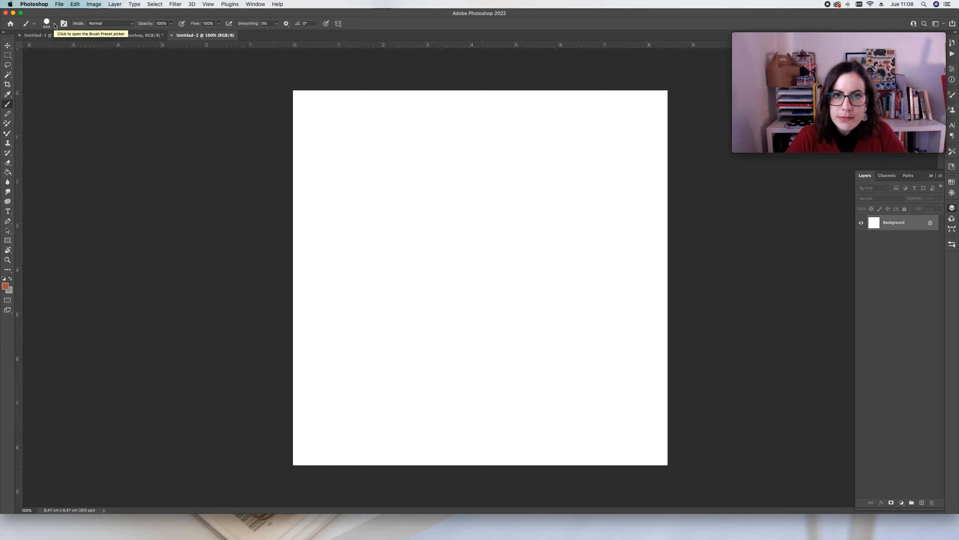
# - Fit the canvas to the view and draw a five-sided polygon shape about 4.34 × 4.13 cm near the canvas centre
pyautogui.press('super+0')
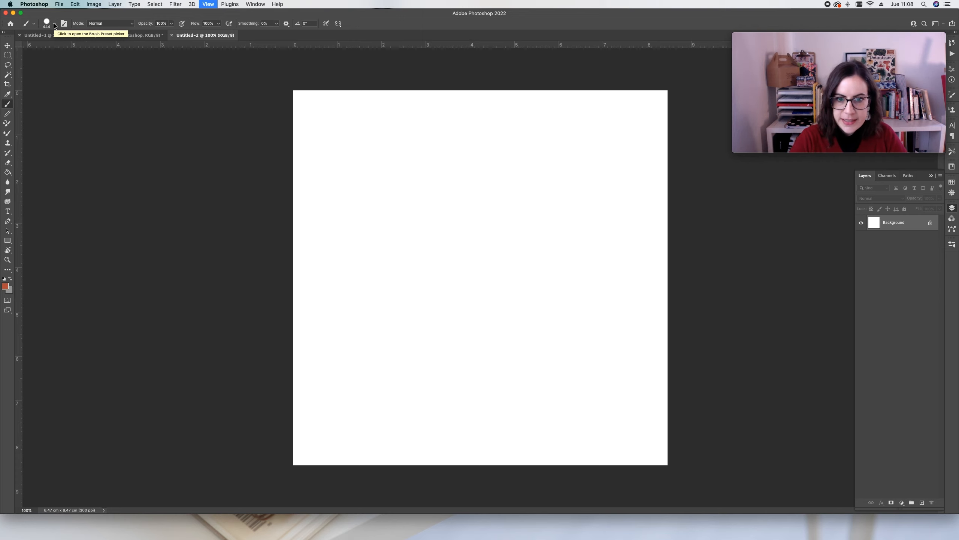
pyautogui.click(5, 242)
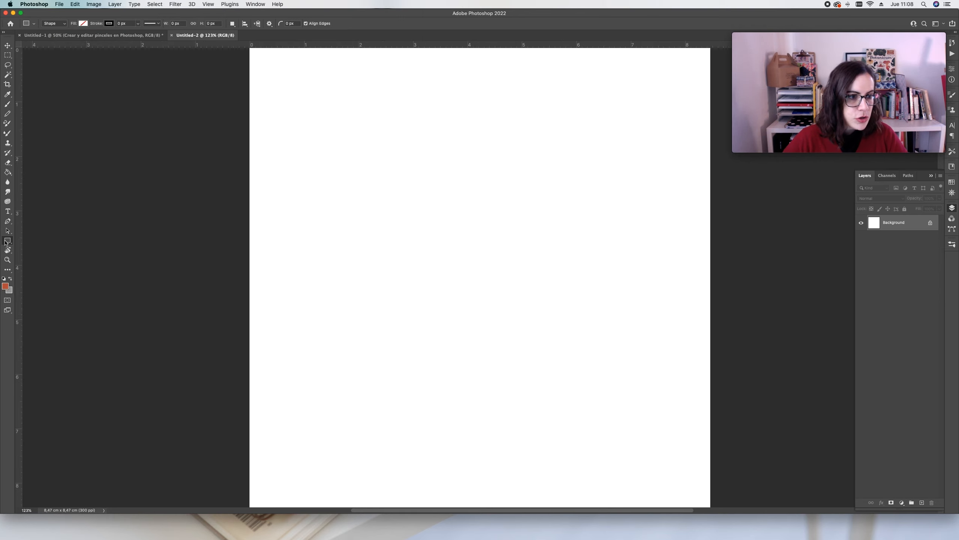
pyautogui.rightClick(8, 243)
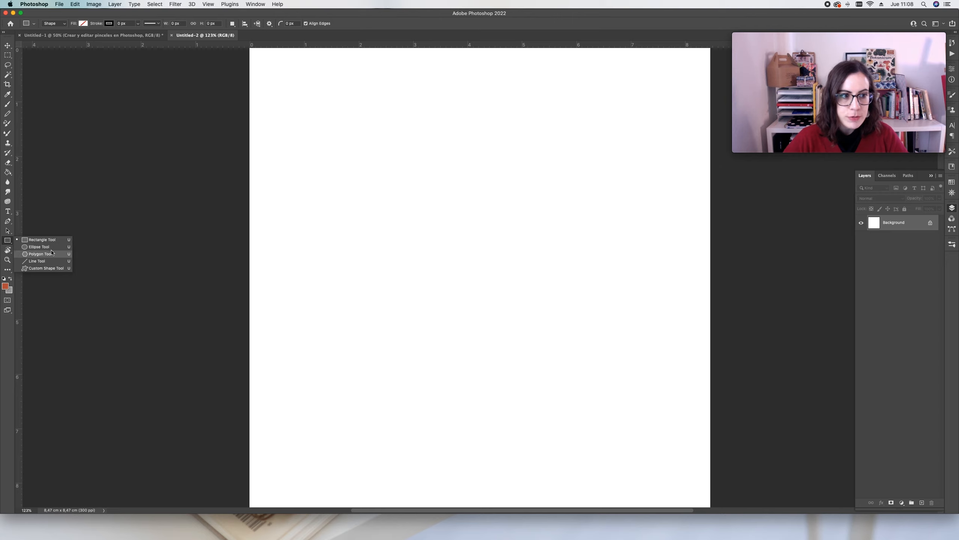
pyautogui.click(37, 254)
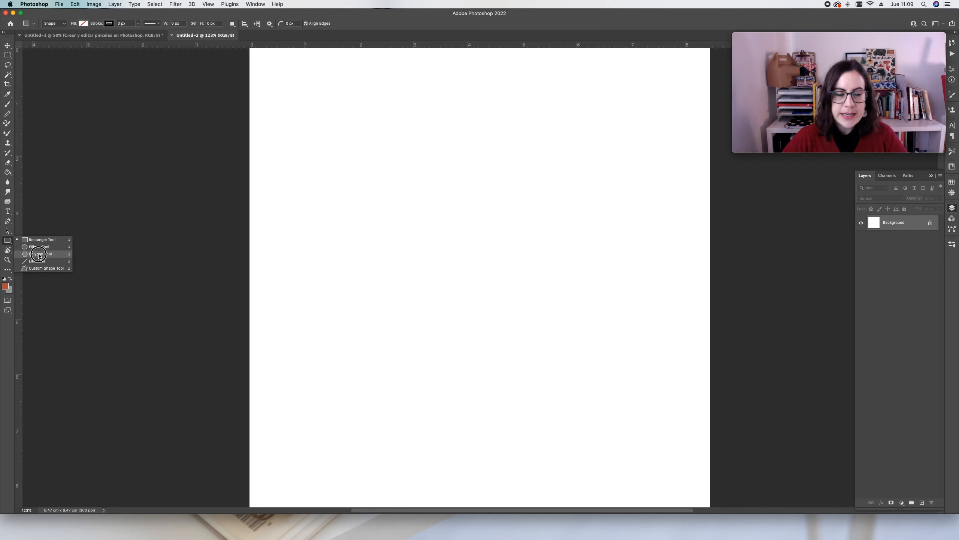
pyautogui.moveTo(354, 141); pyautogui.dragTo(591, 396)
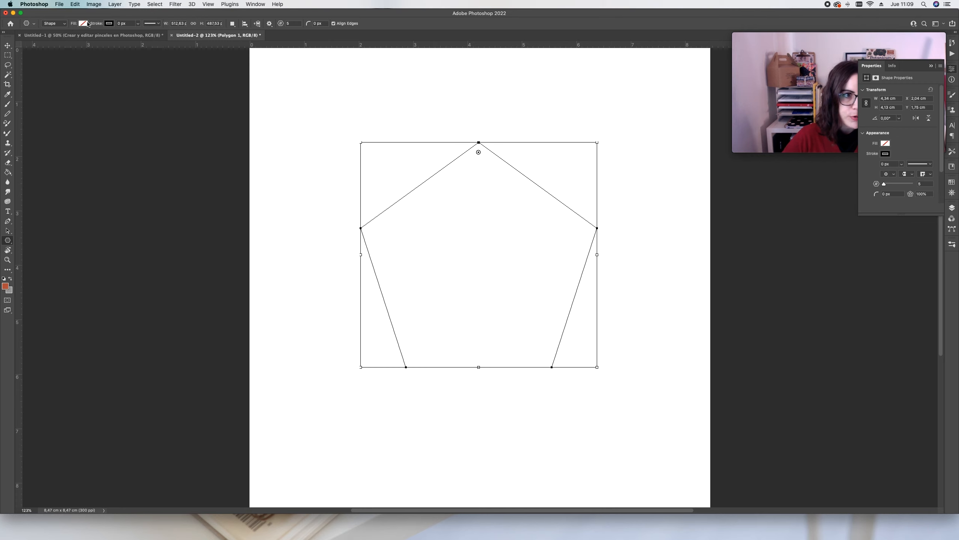
# - Fill the pentagon with the recently used brick-red colour and move it slightly lower on the canvas
pyautogui.click(84, 23)
pyautogui.click(38, 63)
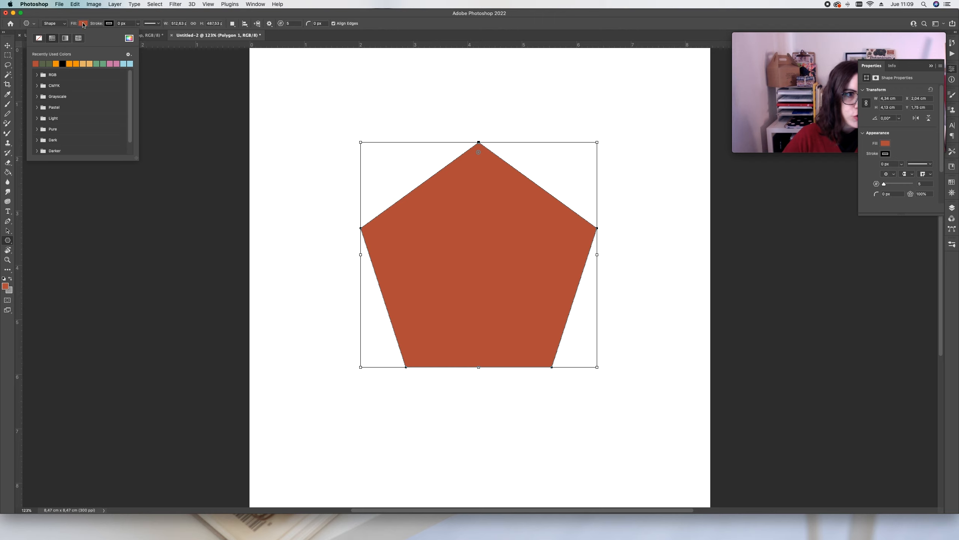
pyautogui.press('Escape')
pyautogui.press('v')
pyautogui.moveTo(482, 231)
pyautogui.mouseDown()
pyautogui.moveTo(473, 249)
pyautogui.moveTo(482, 242)
pyautogui.mouseUp()
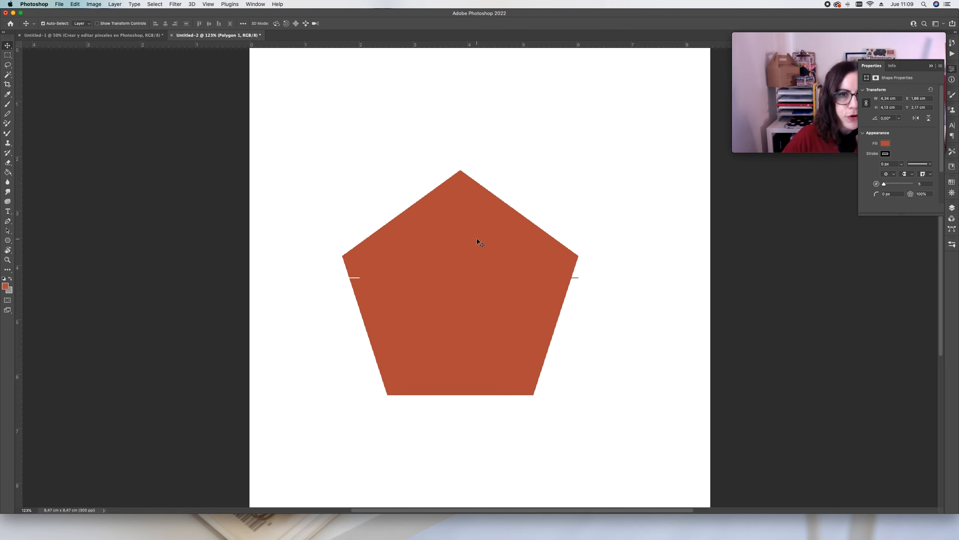
pyautogui.click(952, 69)
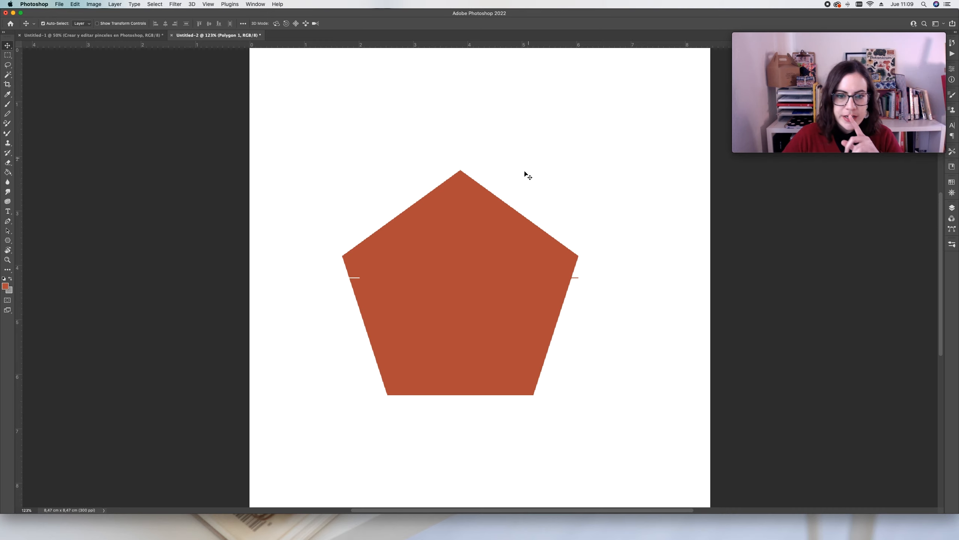
# - Define the pentagon as a brush preset named "forma 1"
pyautogui.click(75, 4)
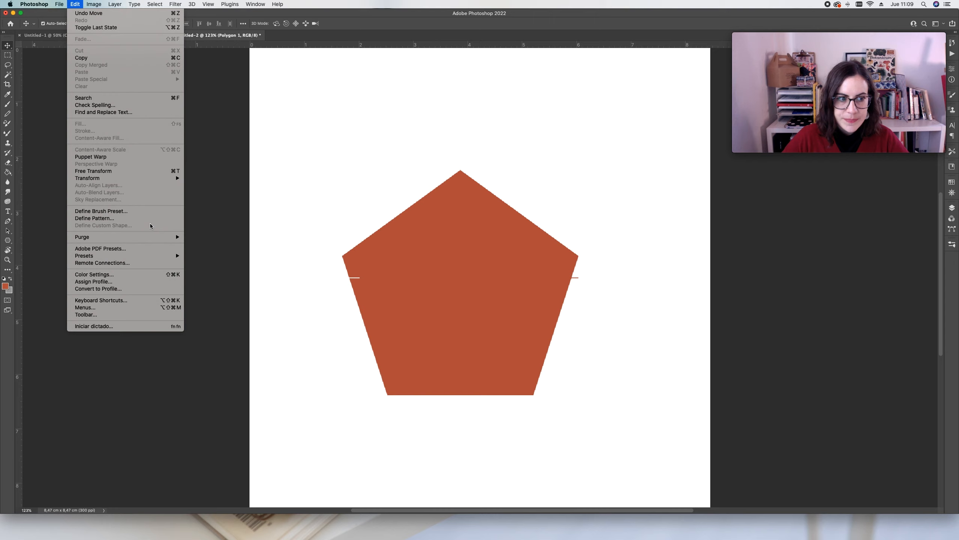
pyautogui.click(129, 213)
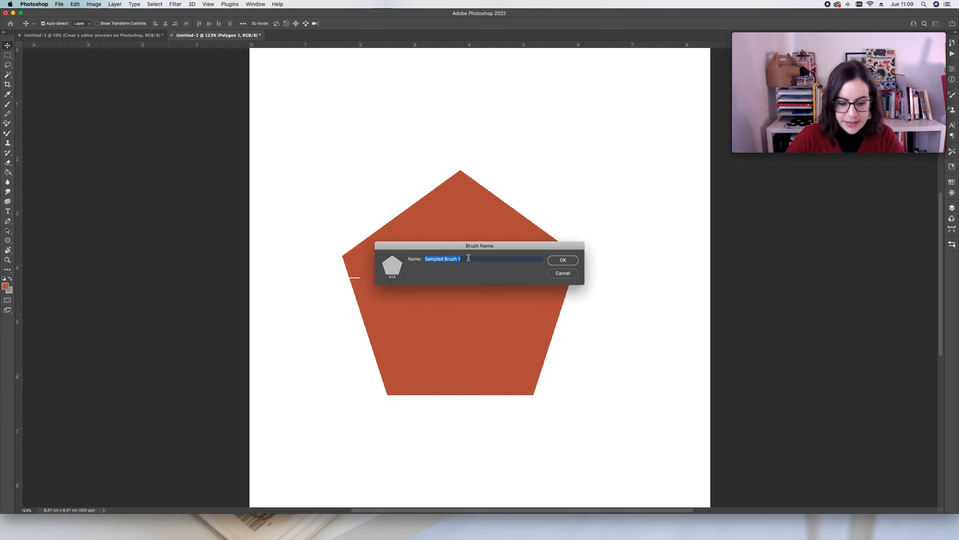
pyautogui.write('forma')
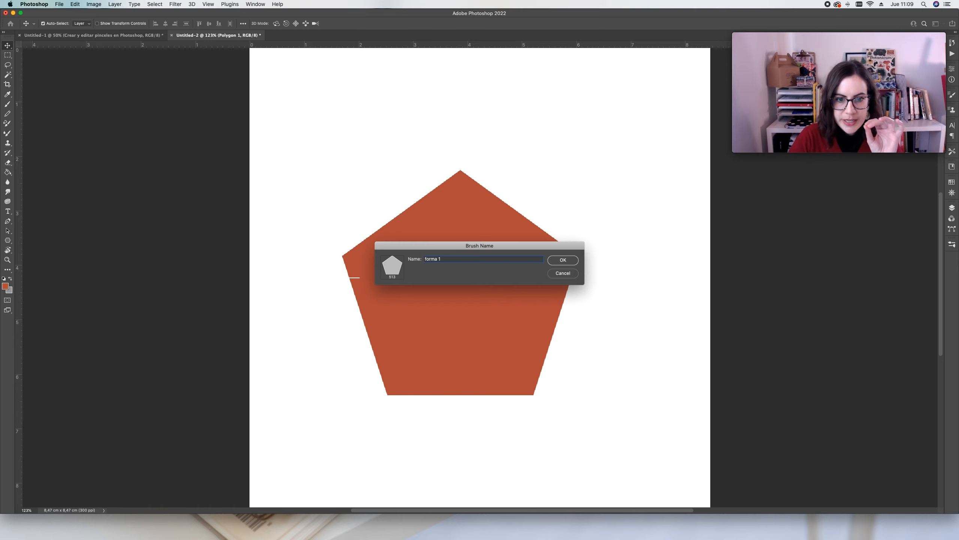
pyautogui.press('Return')
# - Switch to the Brush tool, hide the Polygon 1 layer and make the Background layer active
pyautogui.press('b')
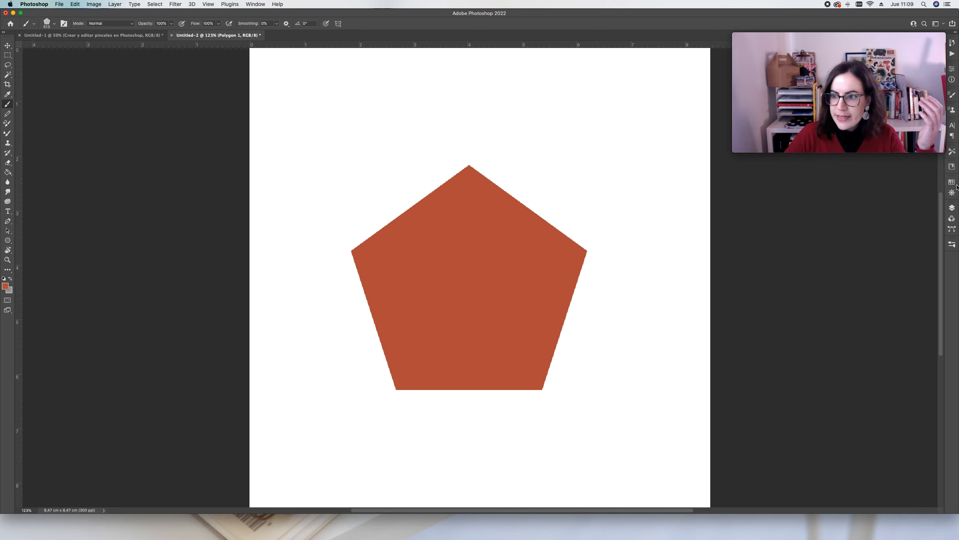
pyautogui.click(951, 207)
pyautogui.click(861, 224)
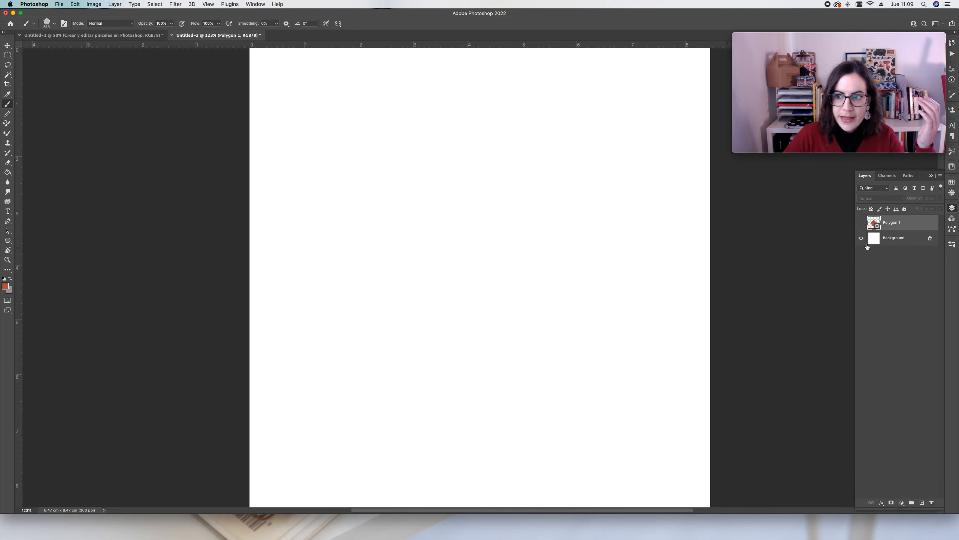
pyautogui.click(906, 243)
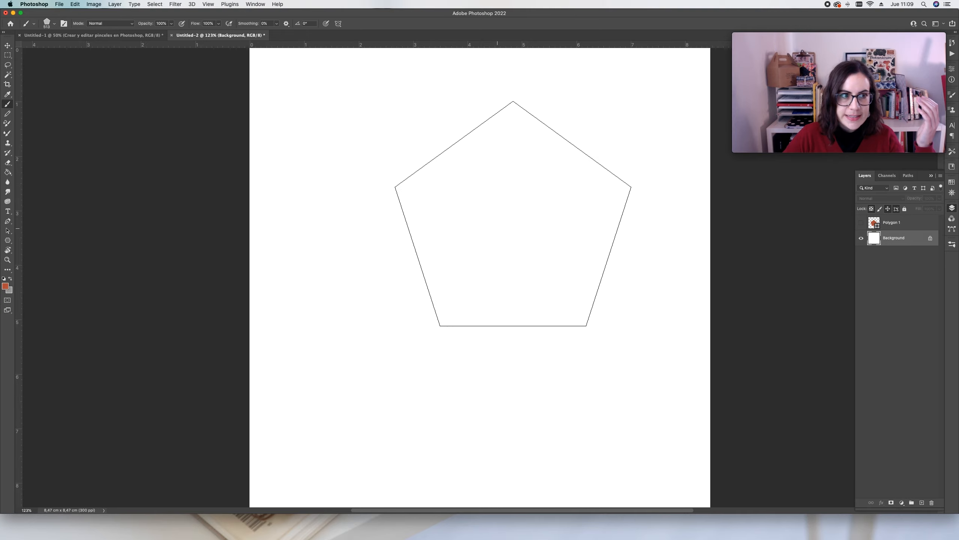
# - Stamp five overlapping pentagons on the Background with the forma 1 brush and check its entry among the brush presets
pyautogui.click(386, 189)
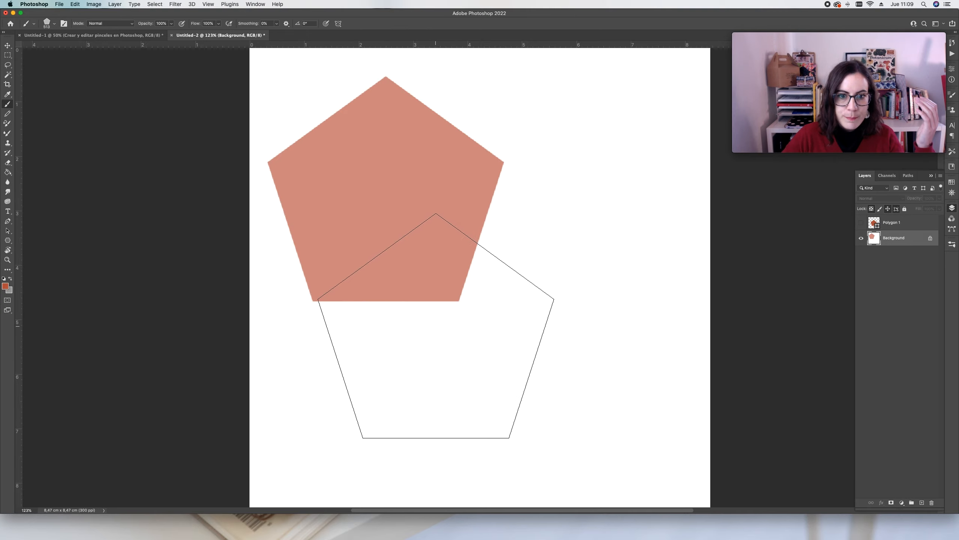
pyautogui.click(469, 342)
pyautogui.click(550, 172)
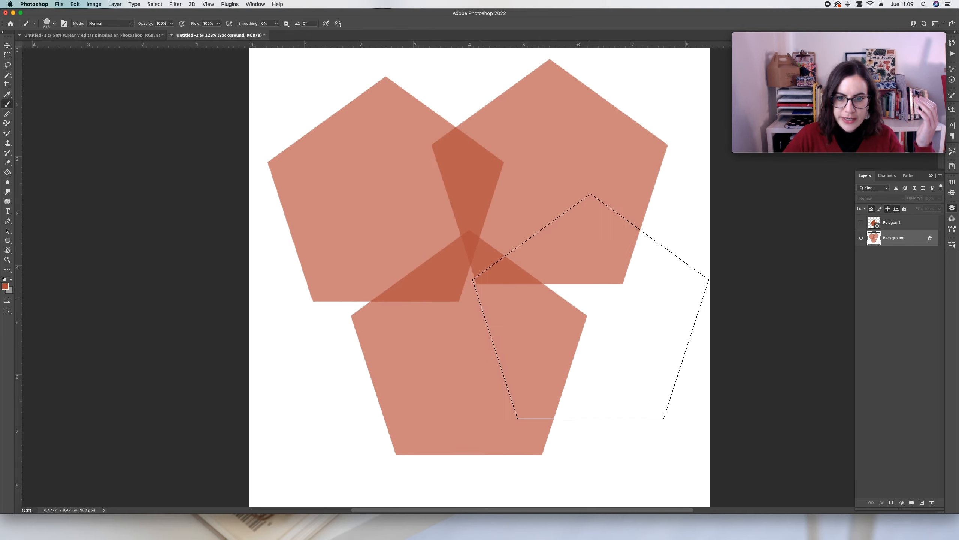
pyautogui.click(555, 301)
pyautogui.click(391, 286)
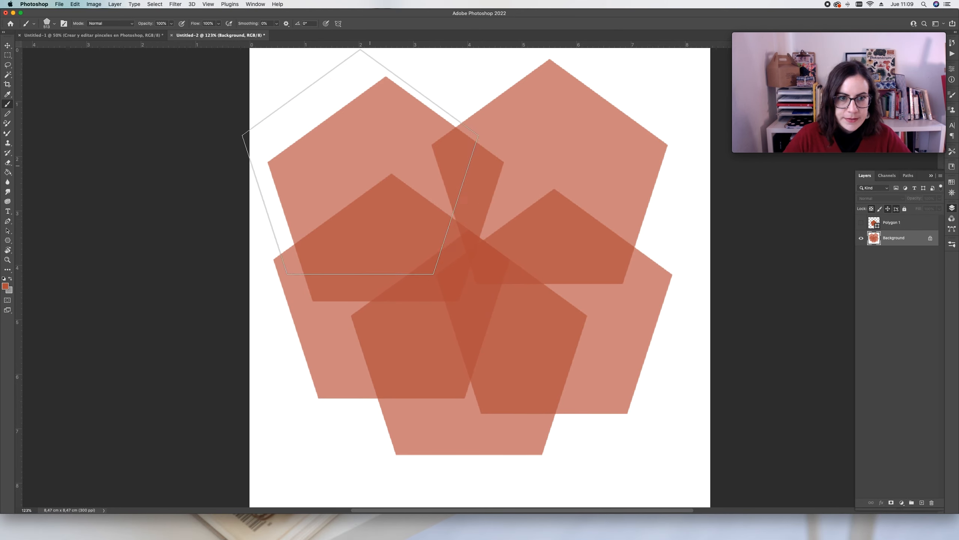
pyautogui.click(55, 25)
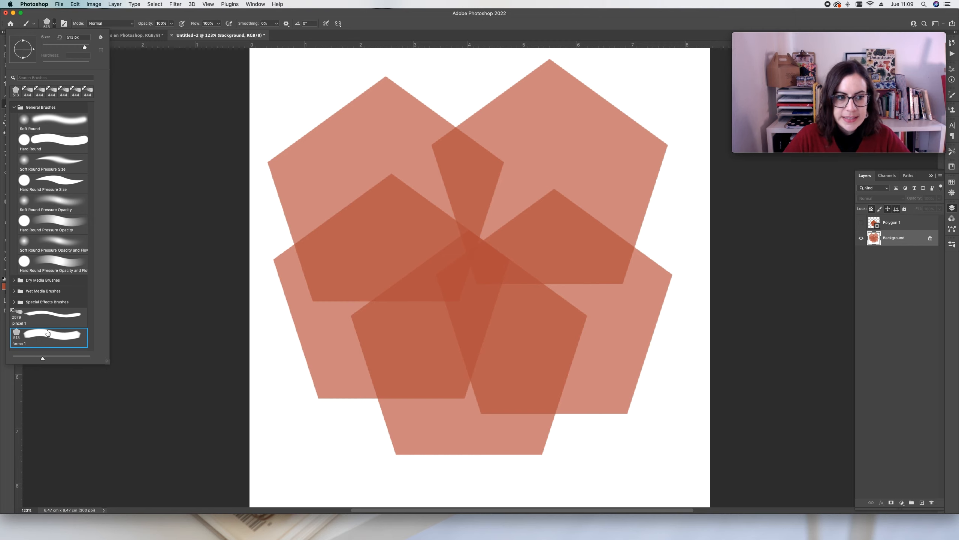
pyautogui.click(55, 25)
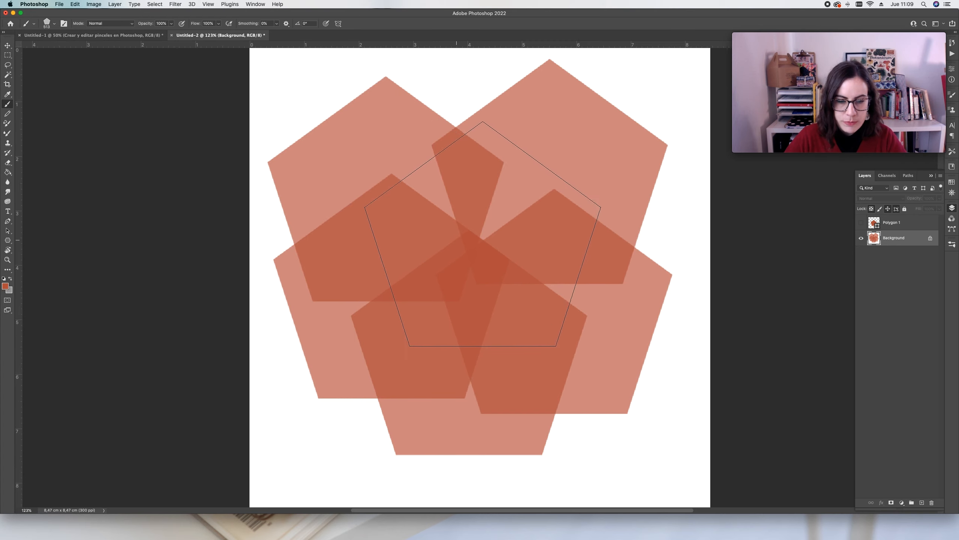
# - Undo all five pentagon stamps on the Background layer
pyautogui.press('super+z')
pyautogui.press('super+z')
pyautogui.press('super+z')
pyautogui.press('super+z')
pyautogui.press('super+z')
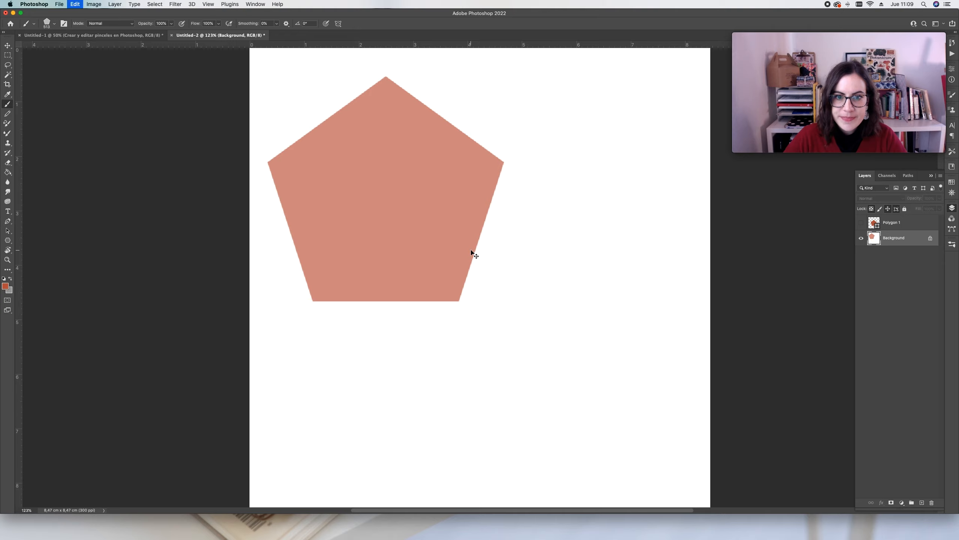
# - Stamp two overlapping pentagons on the Background to test the brush's transparency, and undo both
pyautogui.click(442, 221)
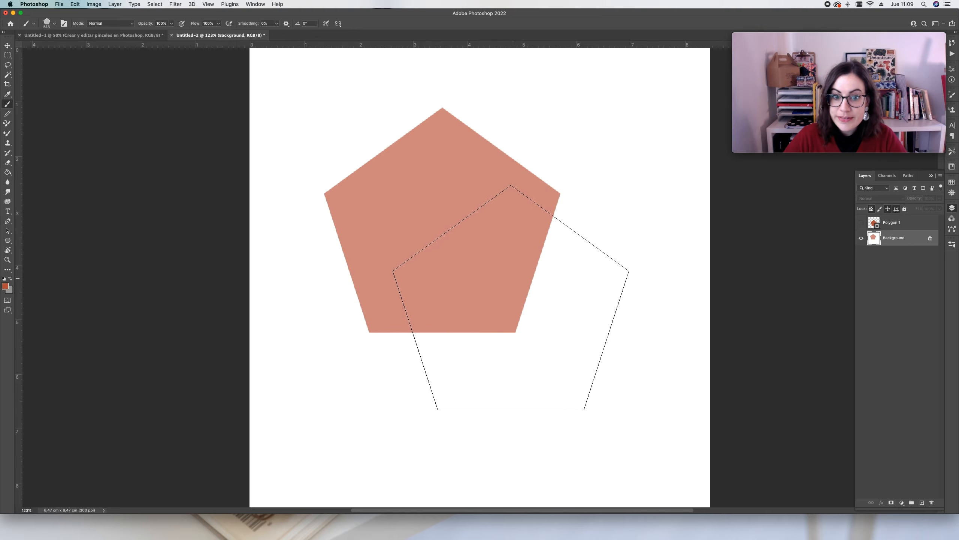
pyautogui.click(527, 314)
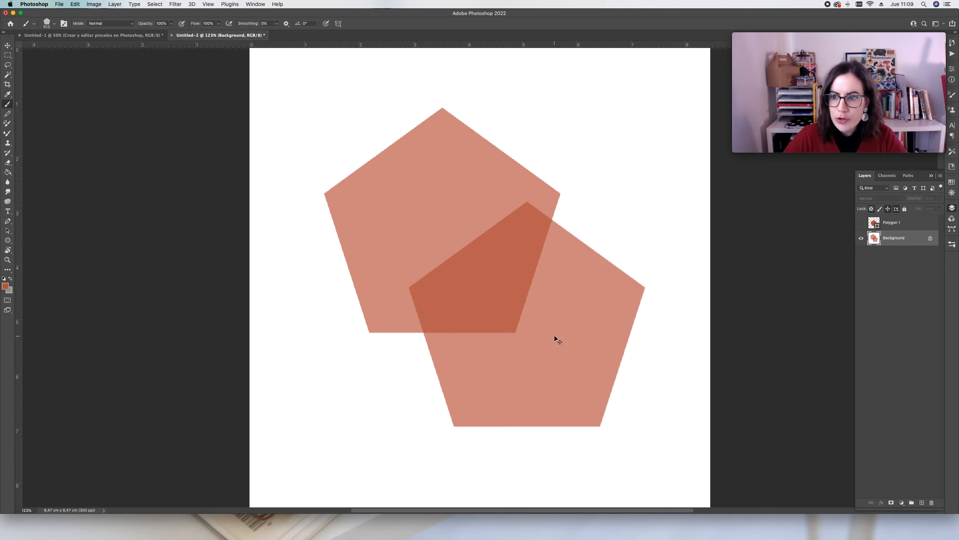
pyautogui.press('super+z')
pyautogui.press('super+z')
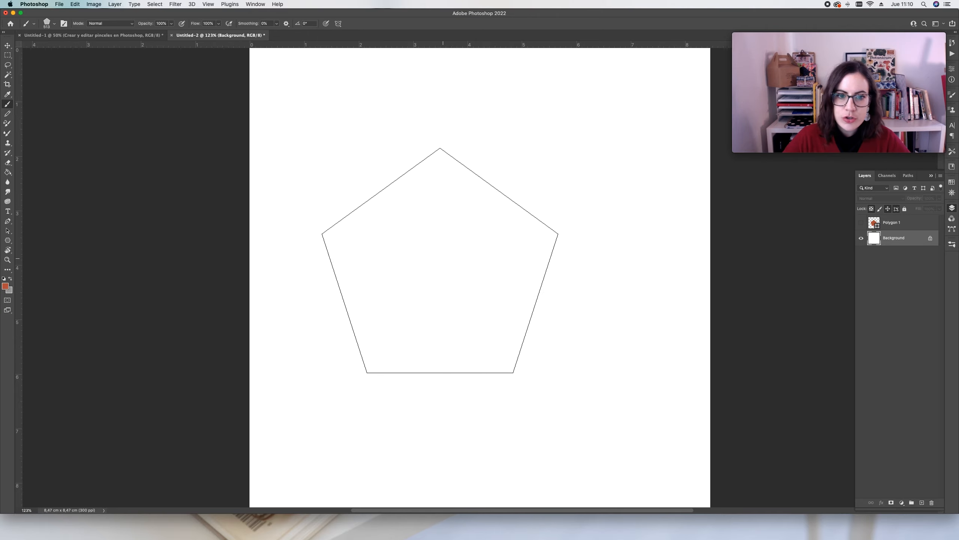
# - Show the Polygon 1 layer again
pyautogui.click(862, 223)
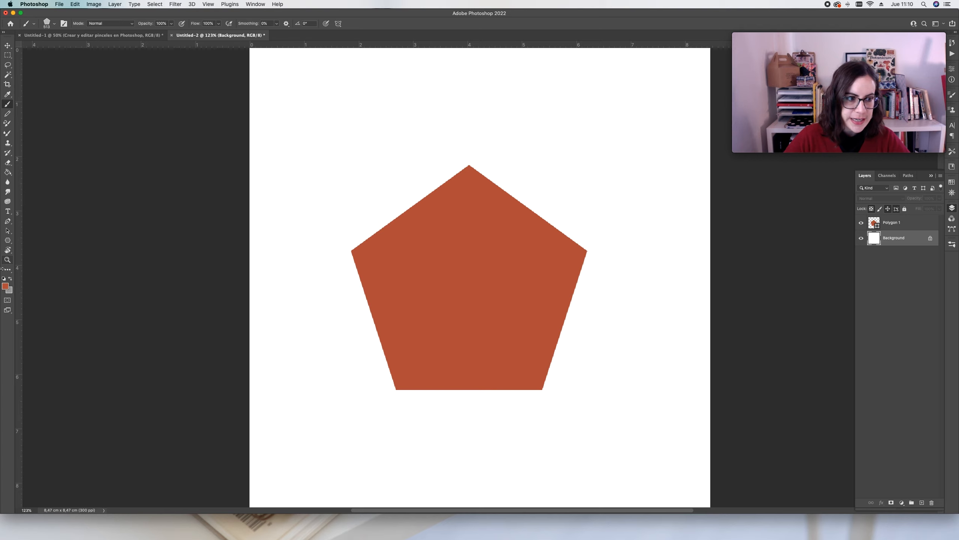
# - Change the fill color of the Polygon 1 shape to black (#000000)
pyautogui.click(7, 240)
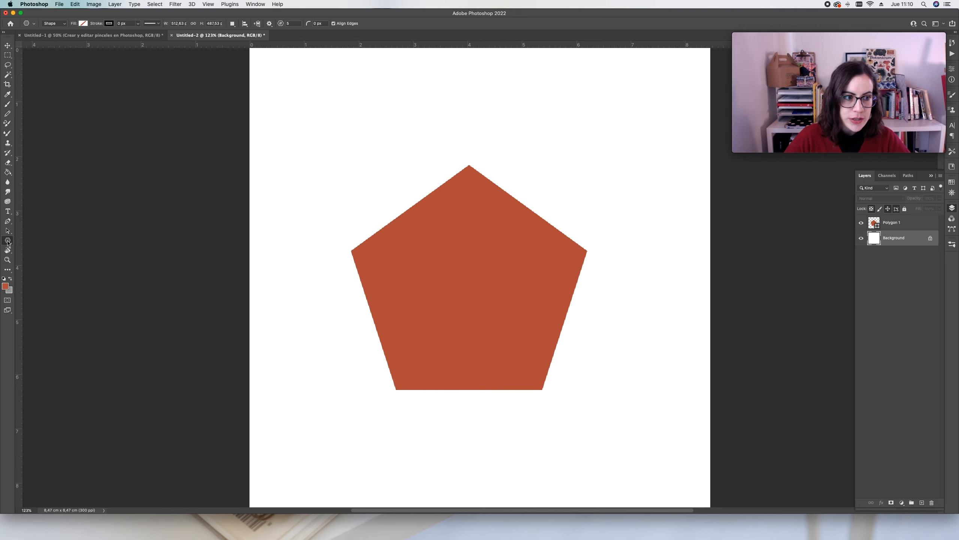
pyautogui.doubleClick(874, 222)
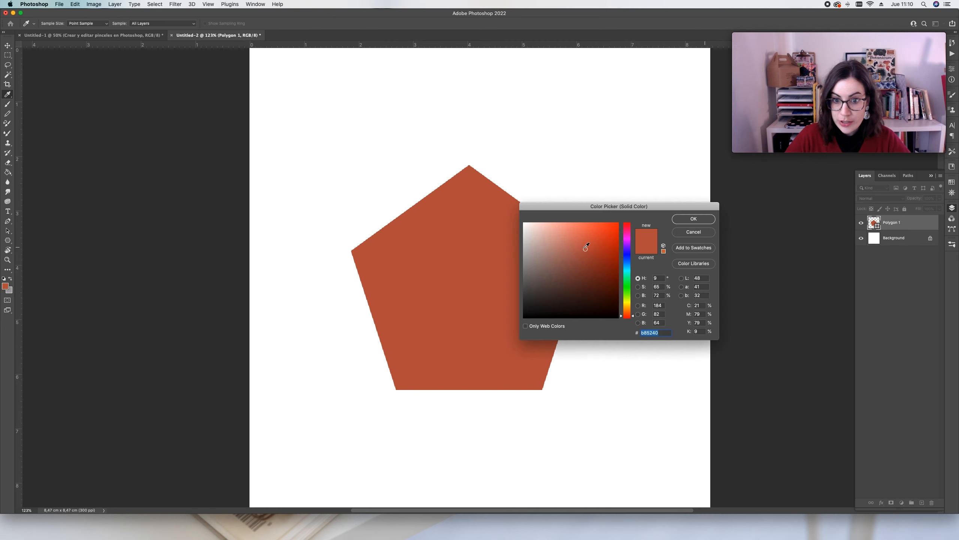
pyautogui.click(619, 316)
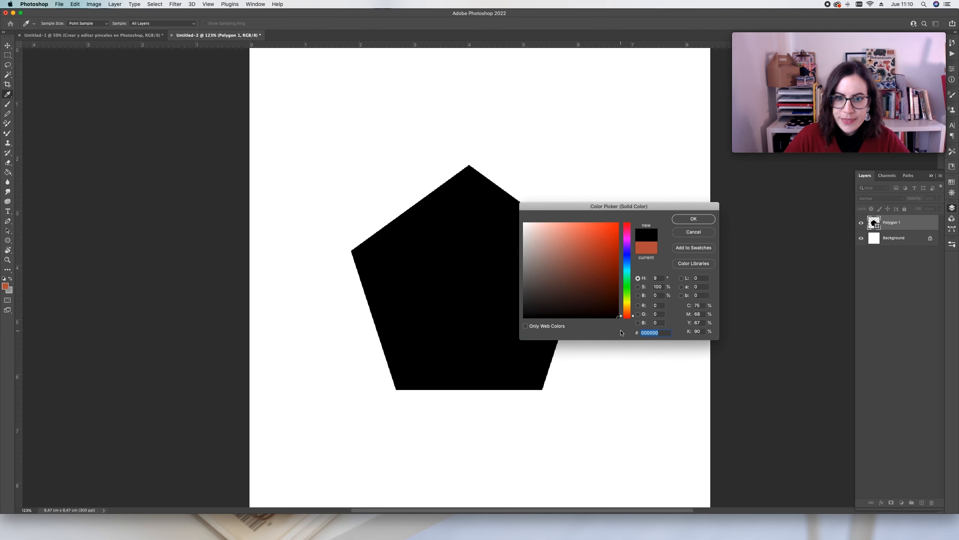
pyautogui.click(688, 223)
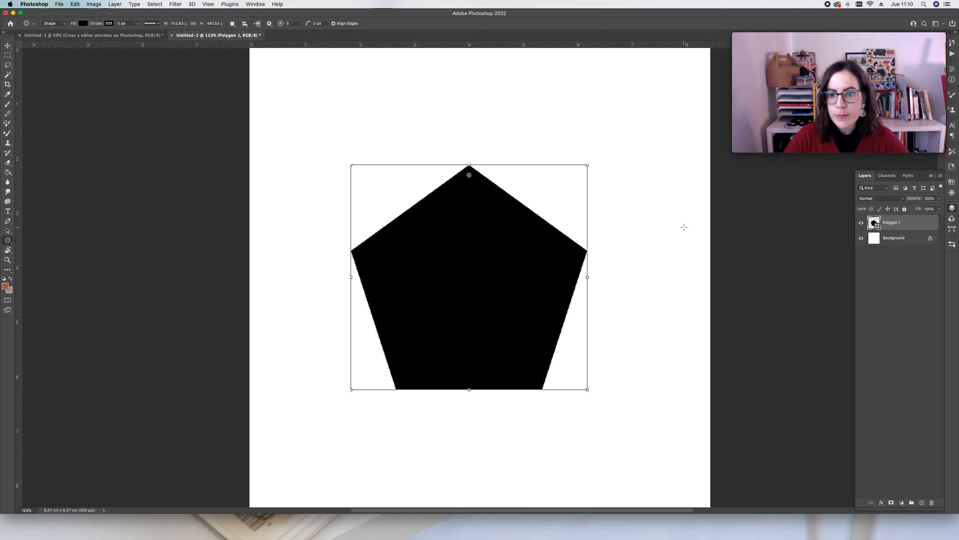
# - Define the black pentagon as a brush preset named "forma negra"
pyautogui.click(78, 5)
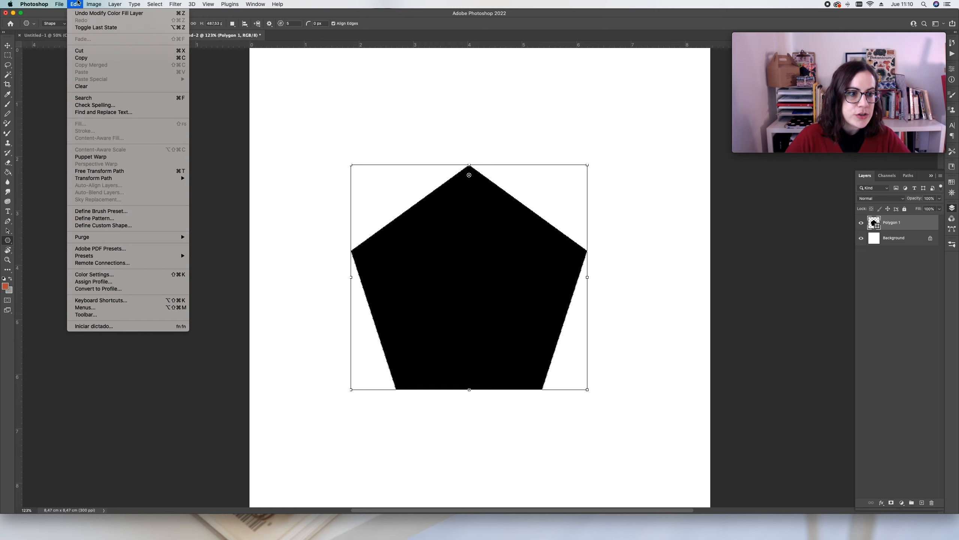
pyautogui.click(112, 213)
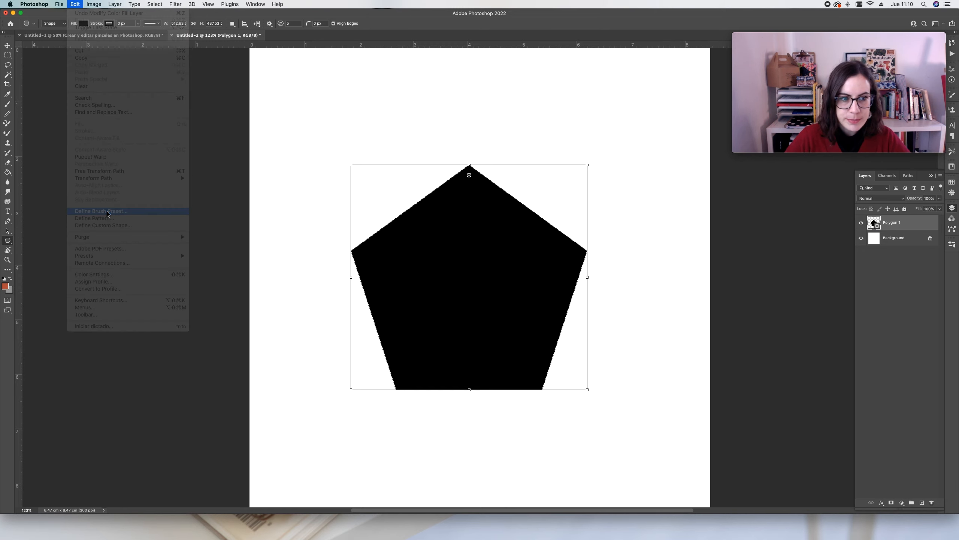
pyautogui.write('forma negr')
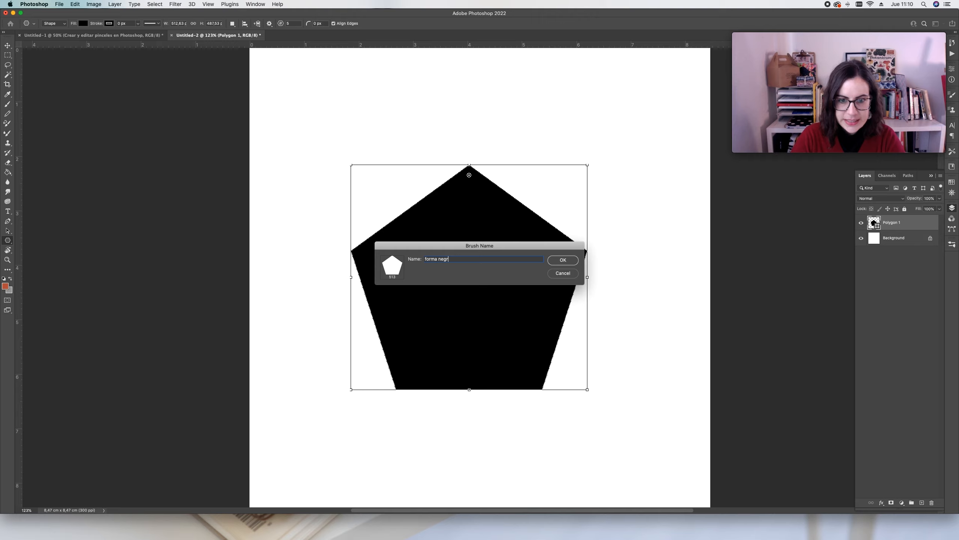
pyautogui.press('Return')
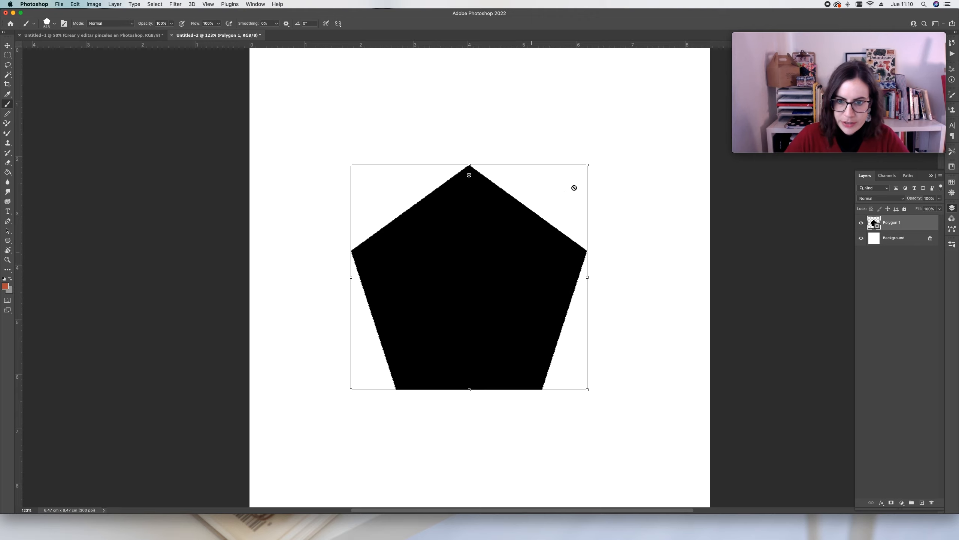
# - Hide the Polygon 1 layer and make the Background the active layer
pyautogui.click(861, 223)
pyautogui.click(895, 238)
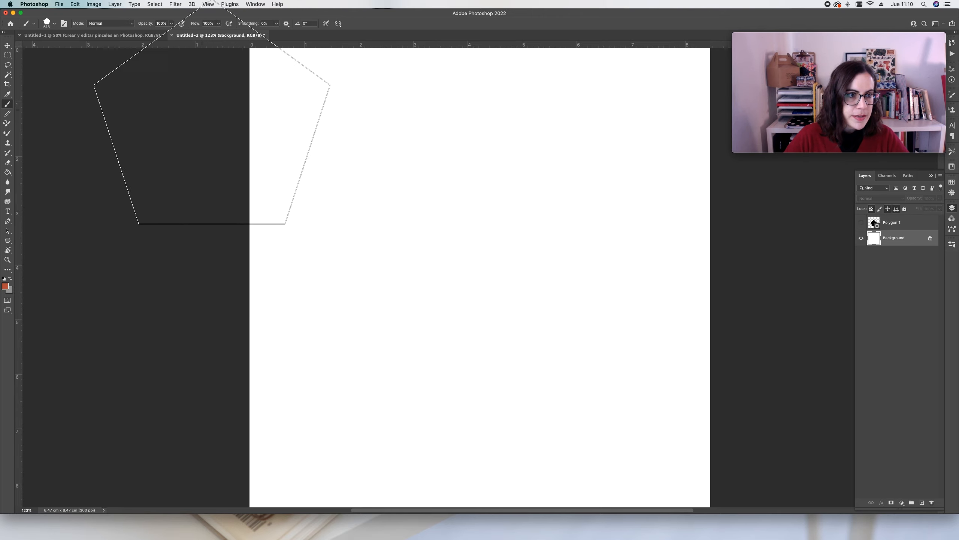
# - Stamp four overlapping pentagons on the Background with the forma negra brush to check its opacity, and undo all four
pyautogui.click(379, 174)
pyautogui.click(573, 271)
pyautogui.click(461, 346)
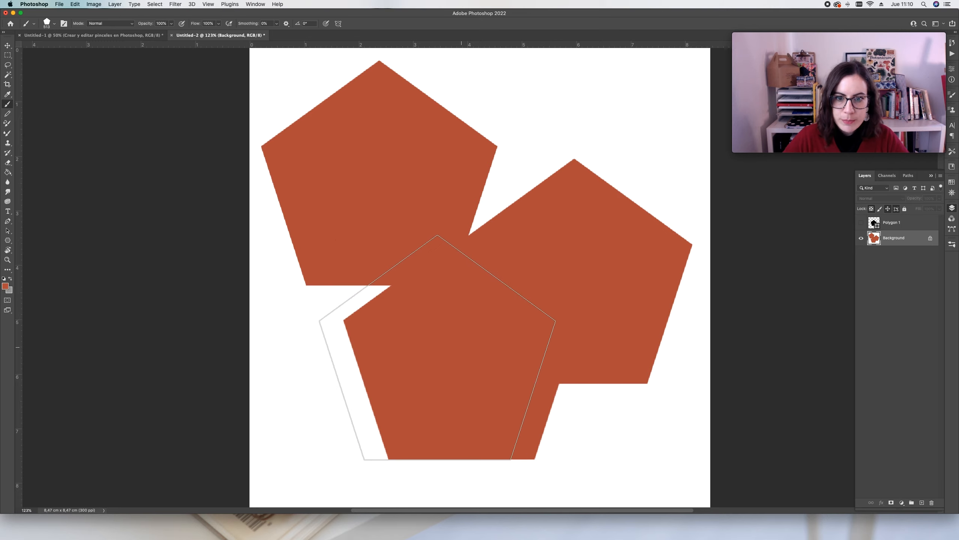
pyautogui.click(473, 205)
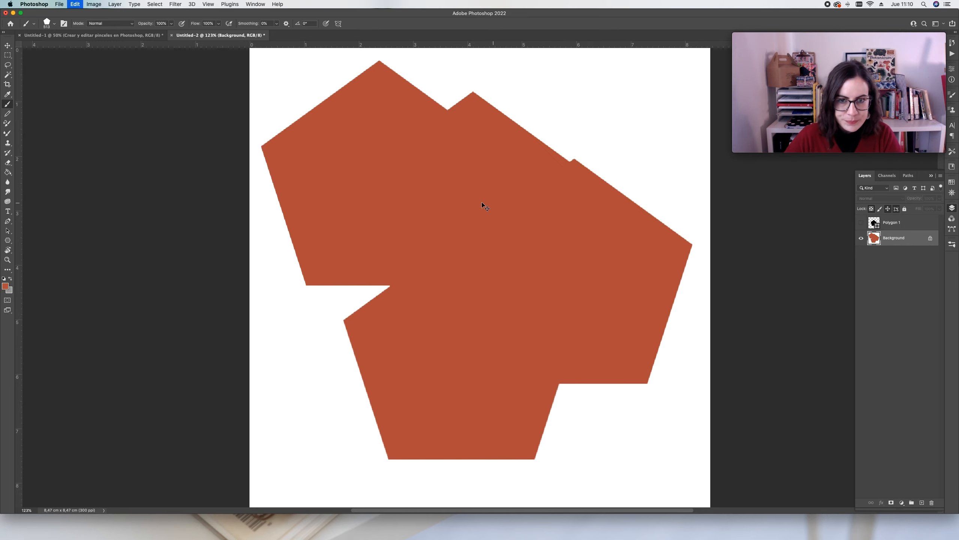
pyautogui.press('super+z')
pyautogui.press('super+z')
pyautogui.press('super+z')
pyautogui.press('super+z')
# - Reduce the forma negra brush size to 60 px
pyautogui.click(52, 29)
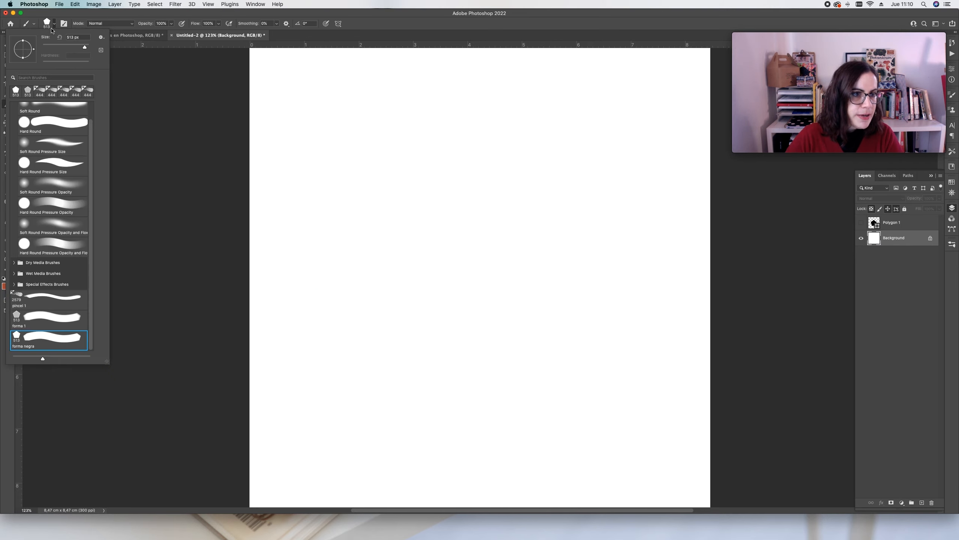
pyautogui.moveTo(85, 47); pyautogui.dragTo(56, 47)
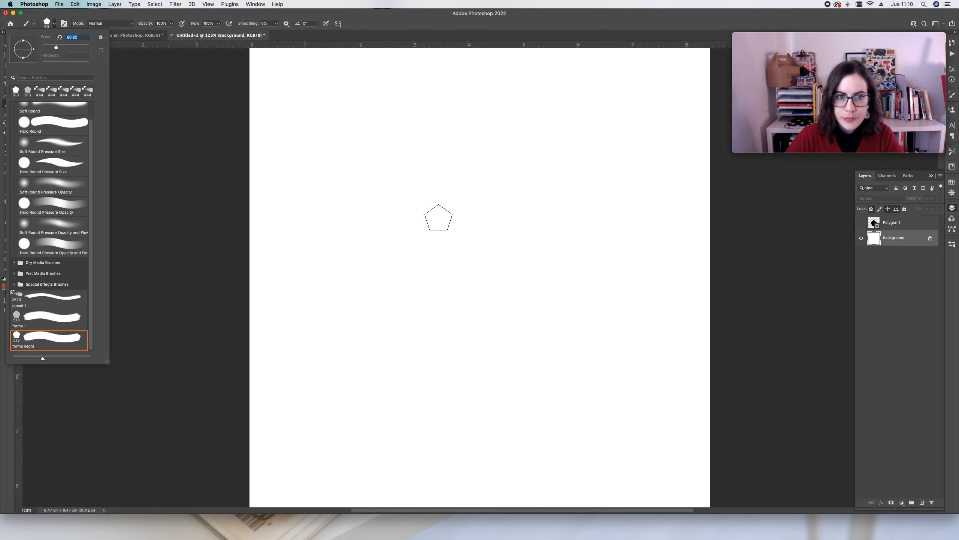
pyautogui.click(47, 23)
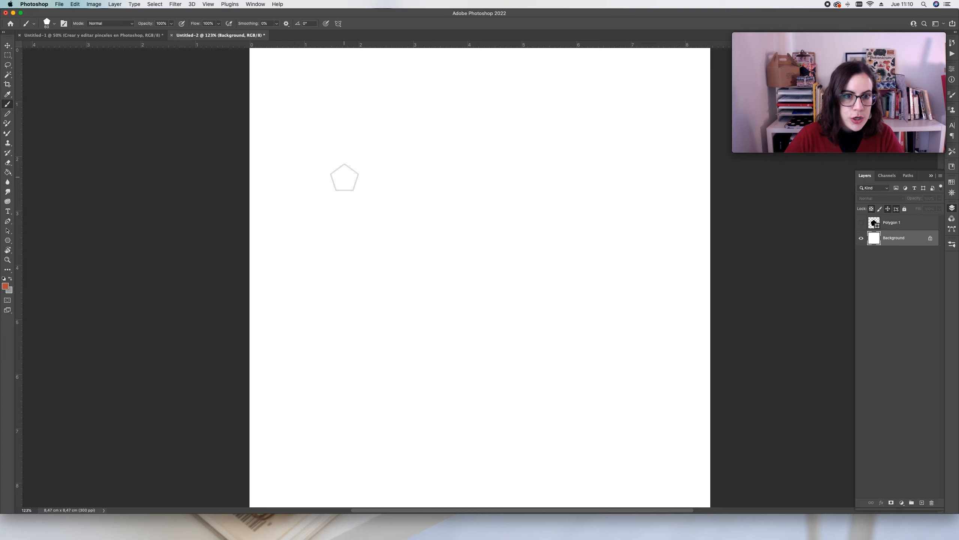
# - Paint a large U-shaped stroke and a zigzag stroke on the Background to test the brush, and undo both
pyautogui.moveTo(308, 137)
pyautogui.mouseDown()
pyautogui.moveTo(391, 132)
pyautogui.moveTo(435, 155)
pyautogui.moveTo(441, 203)
pyautogui.moveTo(425, 292)
pyautogui.moveTo(437, 379)
pyautogui.moveTo(473, 383)
pyautogui.moveTo(543, 318)
pyautogui.moveTo(557, 215)
pyautogui.moveTo(524, 120)
pyautogui.mouseUp()
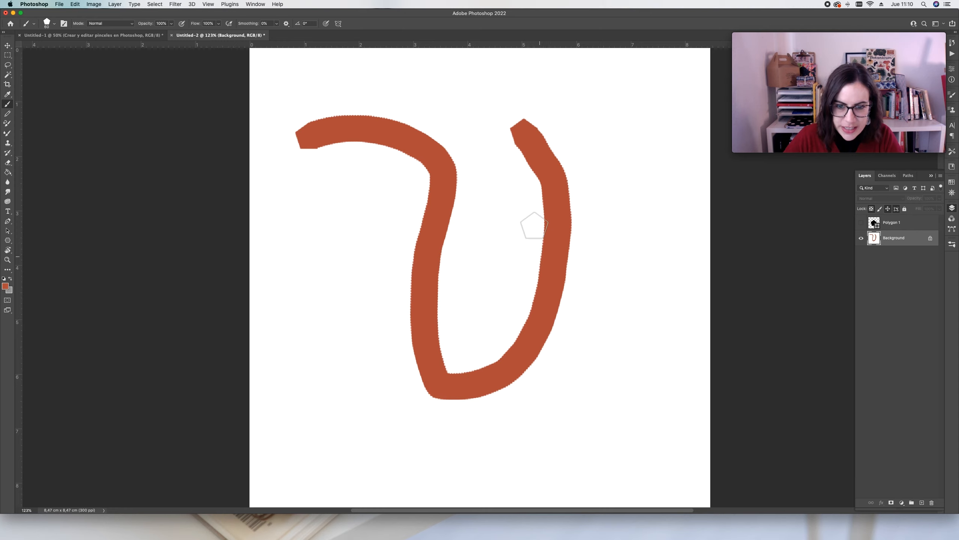
pyautogui.moveTo(326, 179); pyautogui.dragTo(352, 199)
pyautogui.moveTo(334, 299)
pyautogui.mouseDown()
pyautogui.moveTo(377, 311)
pyautogui.moveTo(343, 380)
pyautogui.moveTo(352, 420)
pyautogui.moveTo(422, 418)
pyautogui.mouseUp()
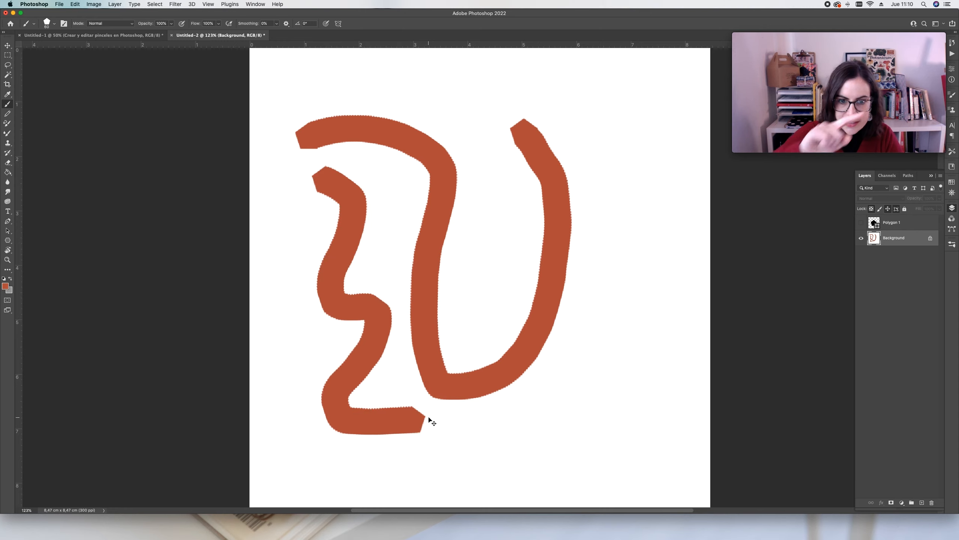
pyautogui.press('super+z')
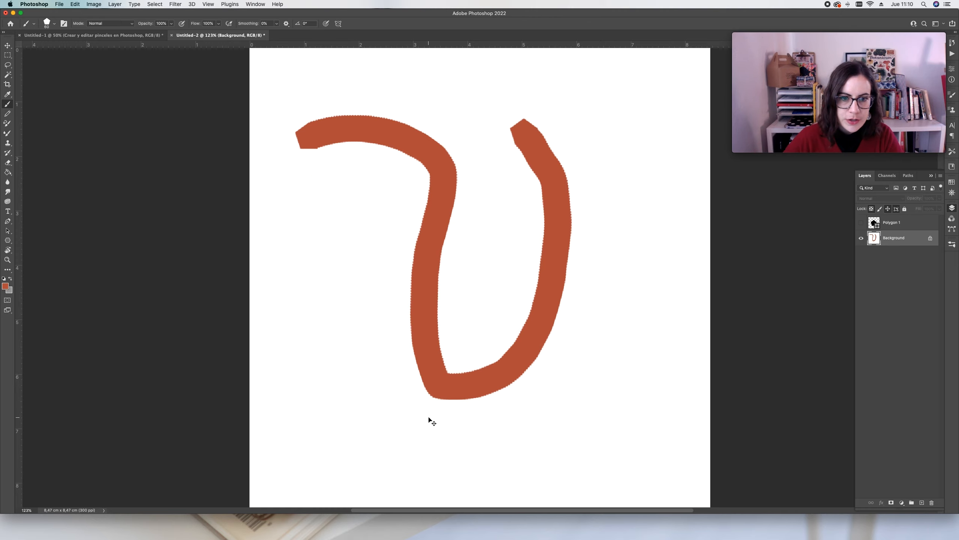
pyautogui.press('super+z')
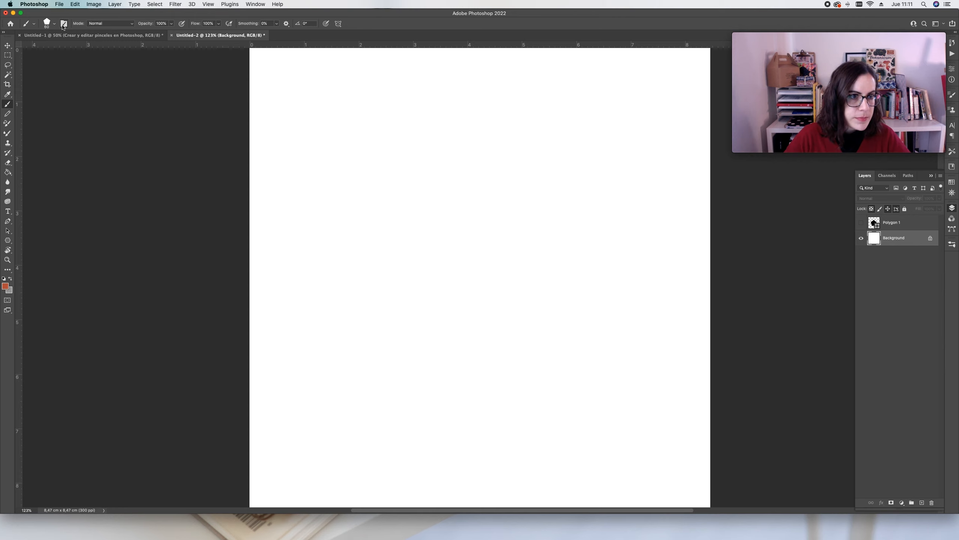
# - Open the Brush Settings and place them floating over the canvas
pyautogui.click(64, 24)
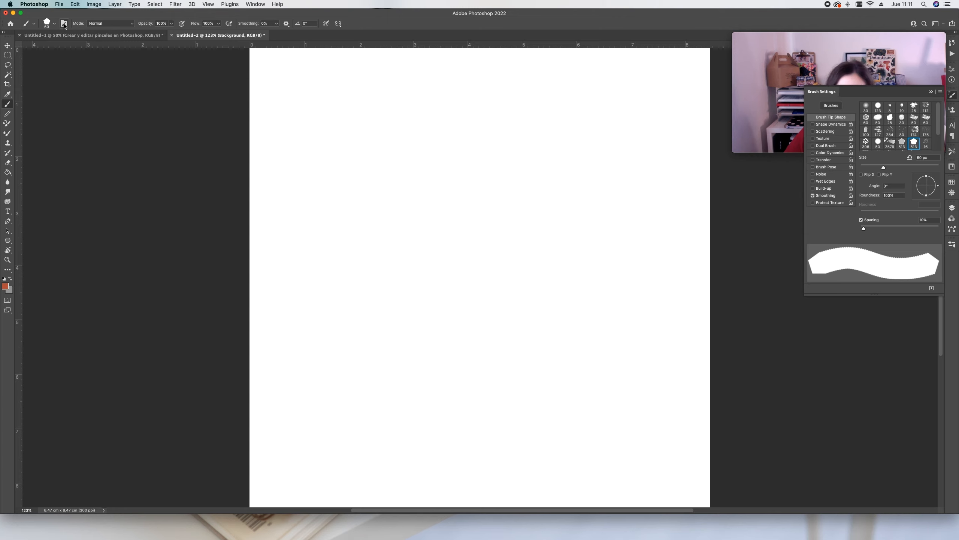
pyautogui.moveTo(954, 95); pyautogui.dragTo(570, 114)
pyautogui.click(570, 116)
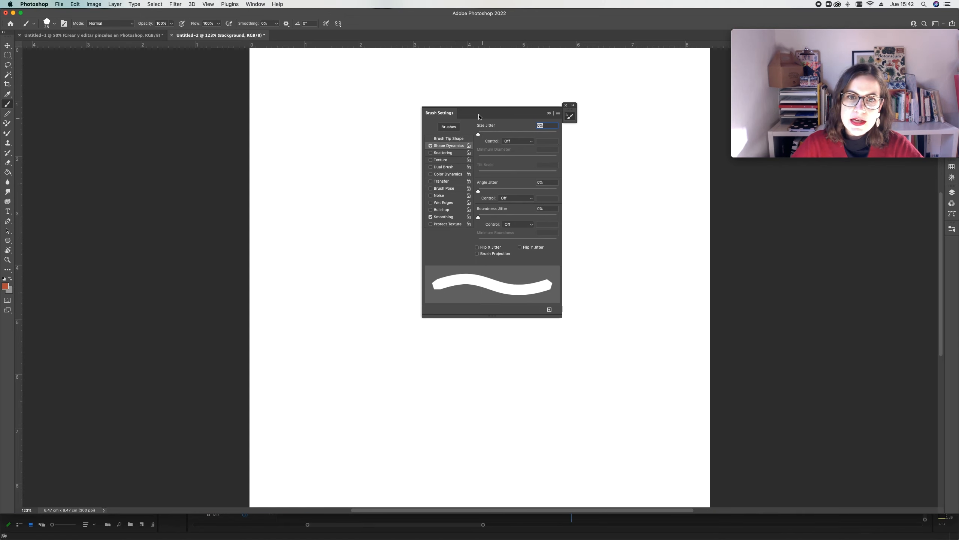
# - Try brush tip spacings of 69% and 172% for the pentagon brush, enlarging the Brush Settings window vertically
pyautogui.click(449, 139)
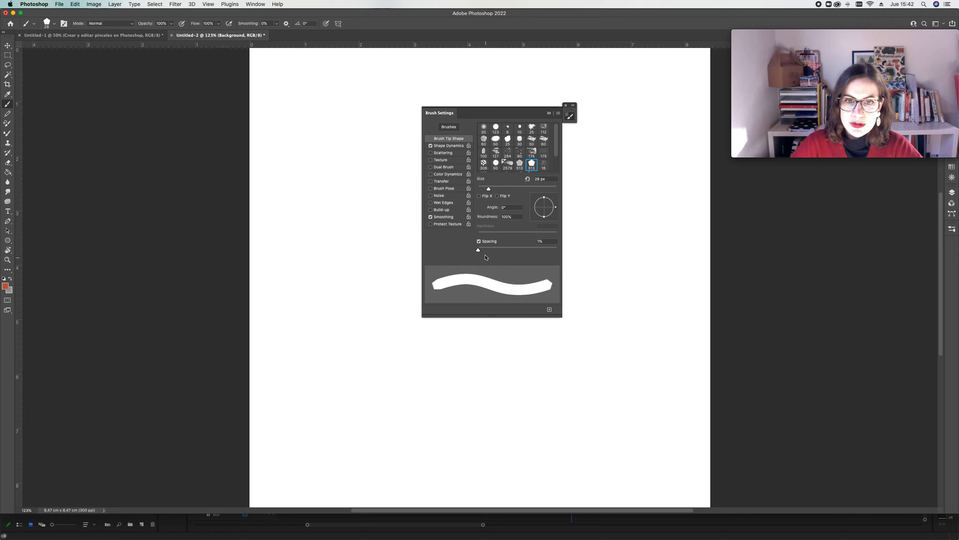
pyautogui.moveTo(478, 251); pyautogui.dragTo(505, 251)
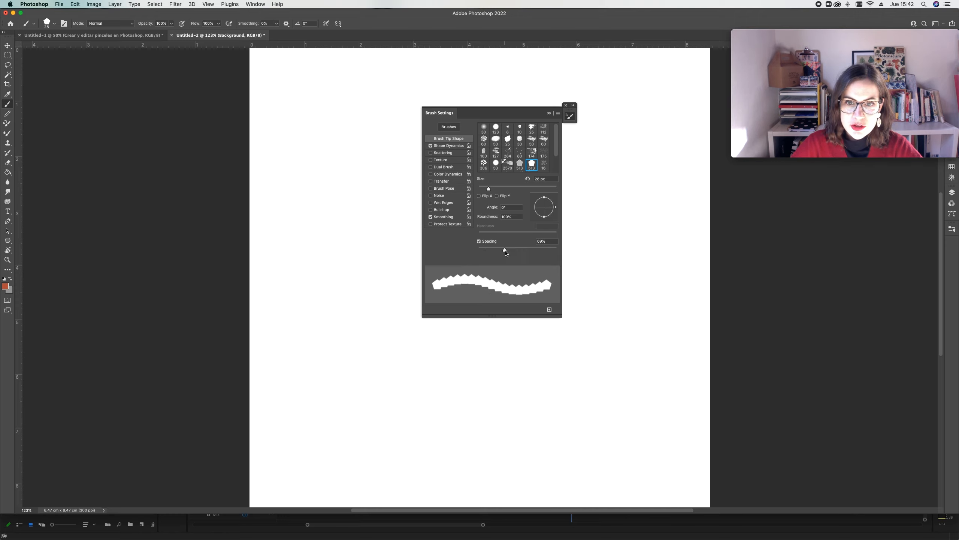
pyautogui.moveTo(561, 316)
pyautogui.mouseDown()
pyautogui.moveTo(552, 346)
pyautogui.moveTo(513, 379)
pyautogui.mouseUp()
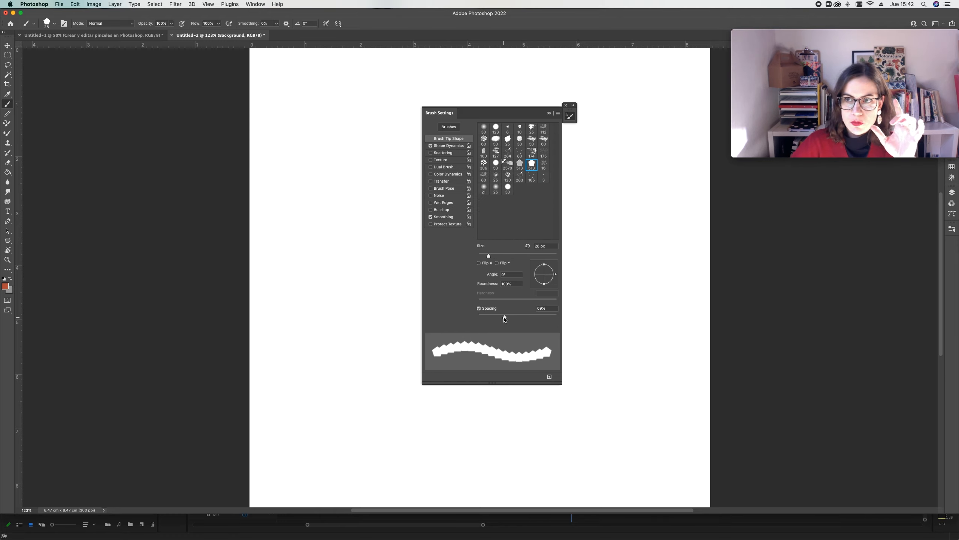
pyautogui.moveTo(505, 318); pyautogui.dragTo(533, 319)
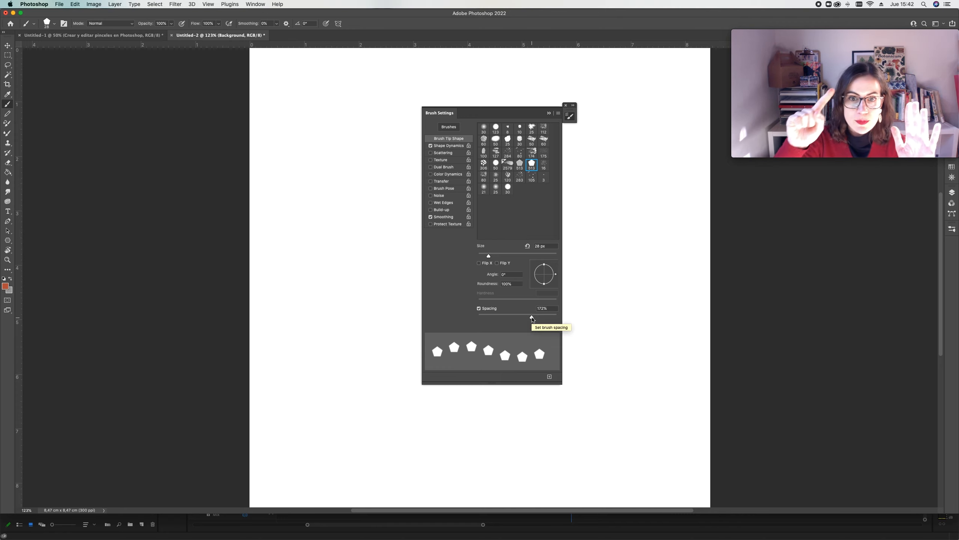
# - Set the brush tip spacing to 1% and paint two long test strokes down the canvas
pyautogui.moveTo(532, 318); pyautogui.dragTo(473, 320)
pyautogui.moveTo(301, 115)
pyautogui.mouseDown()
pyautogui.moveTo(318, 158)
pyautogui.moveTo(297, 268)
pyautogui.moveTo(326, 440)
pyautogui.mouseUp()
pyautogui.moveTo(365, 152); pyautogui.dragTo(354, 365)
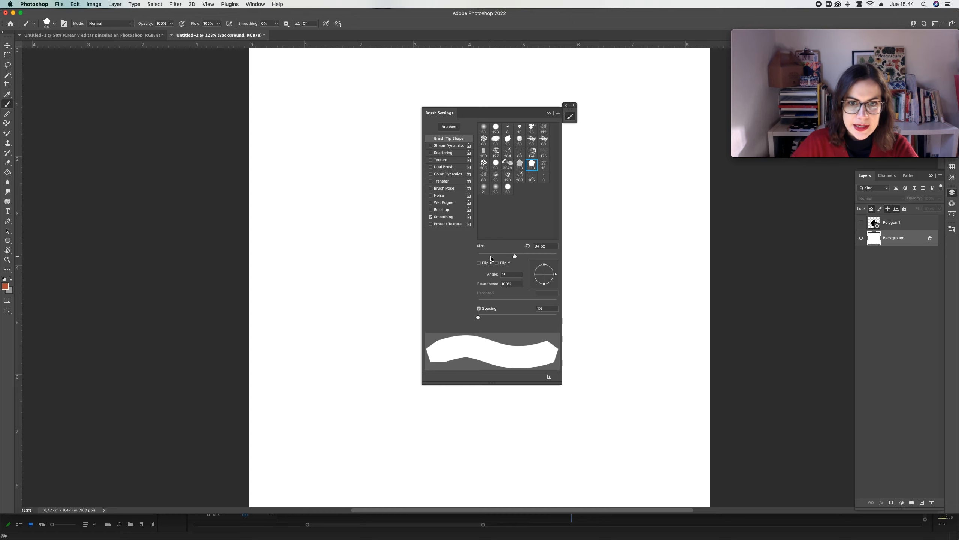
# - Set the brush tip's roundness to 40% and test it on the Background with three single stamps and a long stroke
pyautogui.click(506, 284)
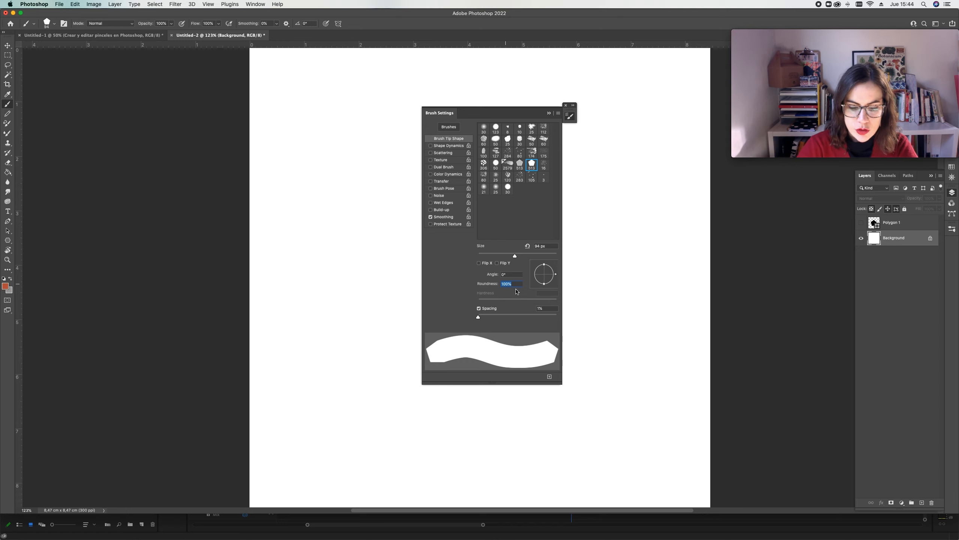
pyautogui.write('40')
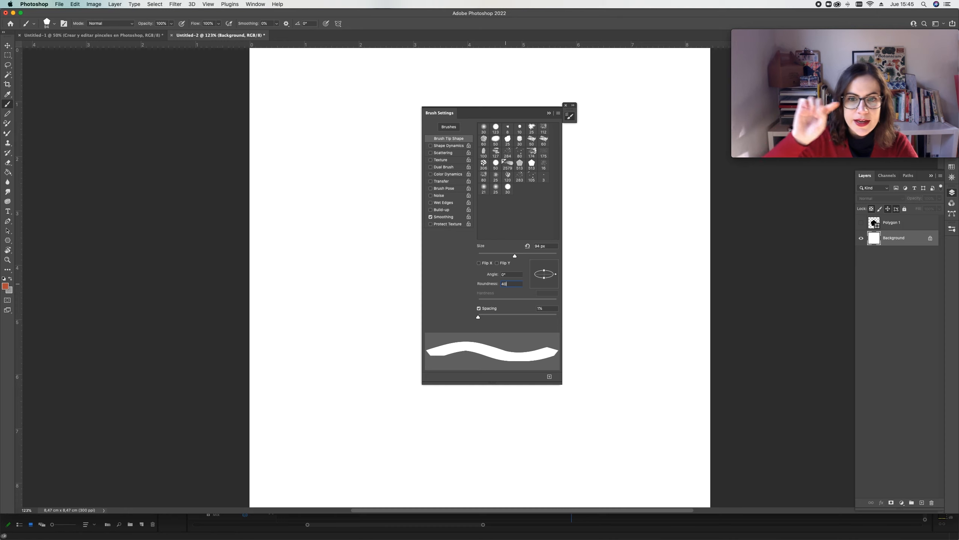
pyautogui.click(311, 121)
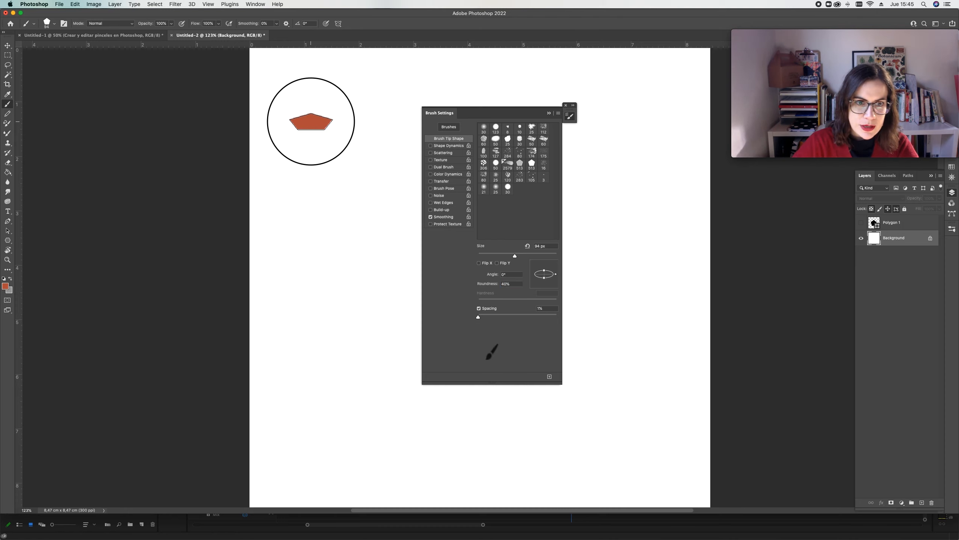
pyautogui.click(312, 176)
pyautogui.click(311, 209)
pyautogui.moveTo(378, 132)
pyautogui.mouseDown()
pyautogui.moveTo(387, 398)
pyautogui.moveTo(455, 447)
pyautogui.moveTo(547, 423)
pyautogui.moveTo(609, 343)
pyautogui.mouseUp()
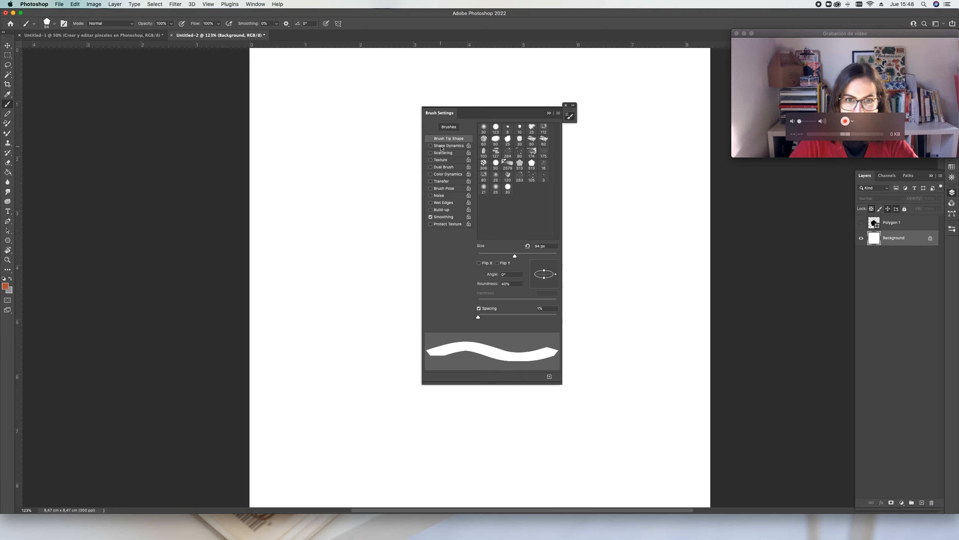
# - Enable Shape Dynamics for the brush and set the Size Jitter control to Pen Pressure
pyautogui.click(431, 146)
pyautogui.click(448, 146)
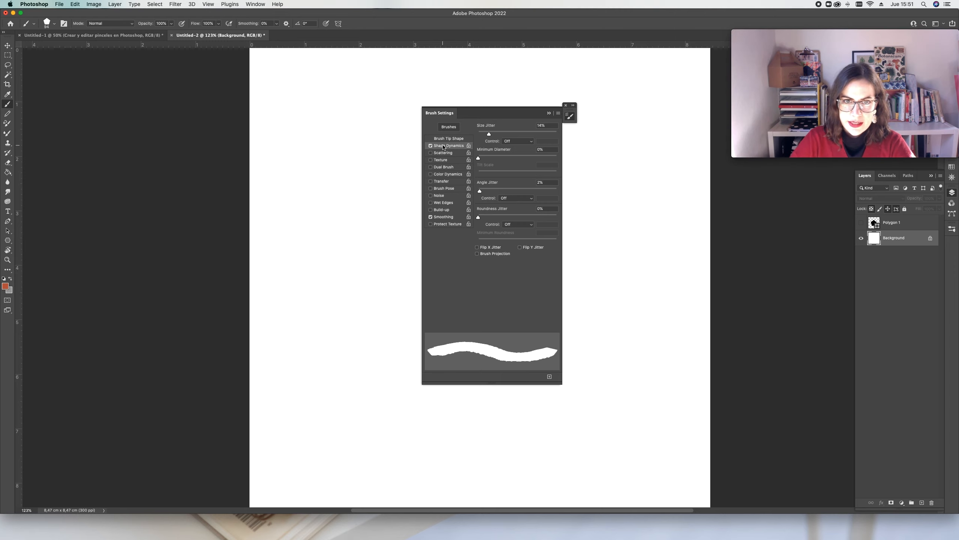
pyautogui.click(490, 140)
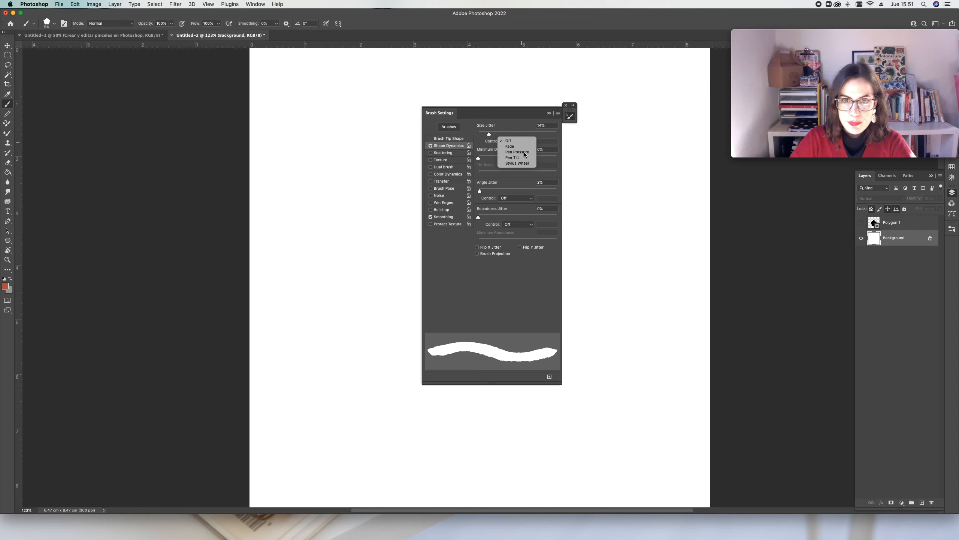
pyautogui.click(517, 152)
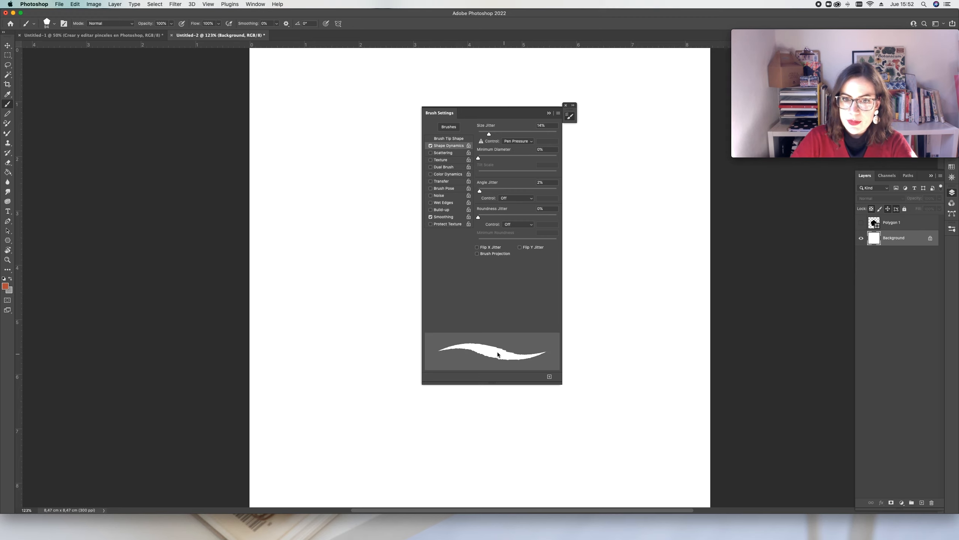
# - Paint two long test strokes down the canvas to try the brush with pen pressure controlling its size
pyautogui.click(310, 95)
pyautogui.moveTo(310, 95)
pyautogui.mouseDown()
pyautogui.moveTo(325, 146)
pyautogui.moveTo(338, 362)
pyautogui.moveTo(366, 455)
pyautogui.moveTo(461, 449)
pyautogui.mouseUp()
pyautogui.moveTo(644, 81)
pyautogui.mouseDown()
pyautogui.moveTo(650, 153)
pyautogui.moveTo(628, 376)
pyautogui.moveTo(567, 417)
pyautogui.mouseUp()
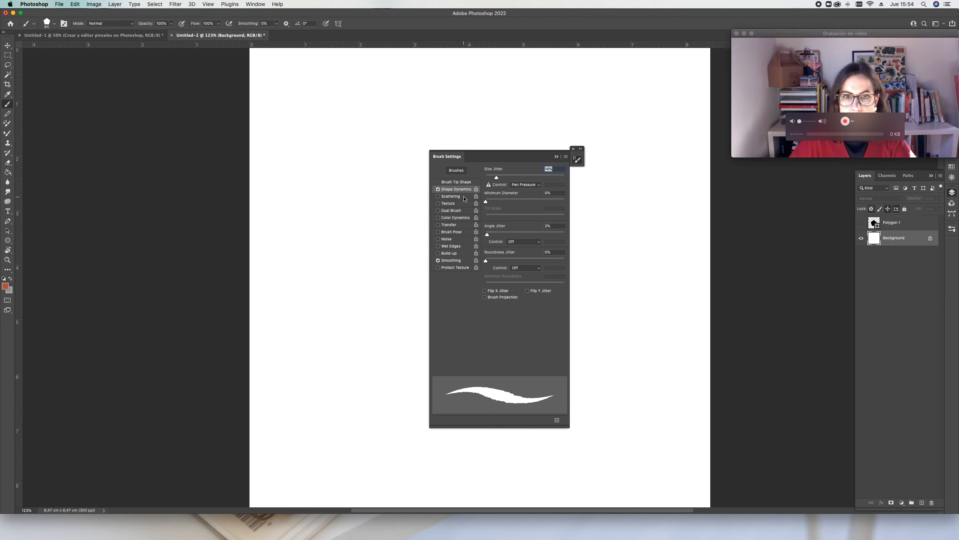
# - Enable Scattering for the brush and show its options
pyautogui.click(465, 200)
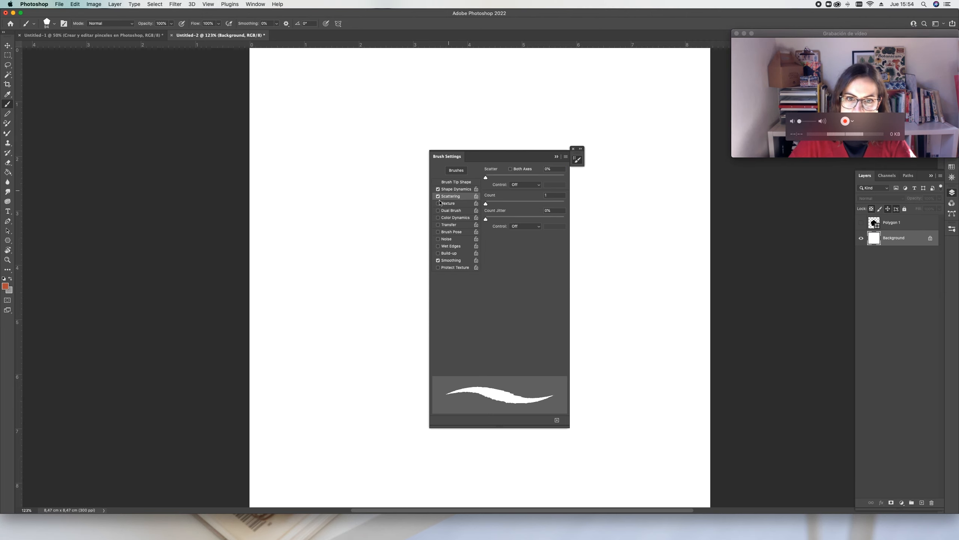